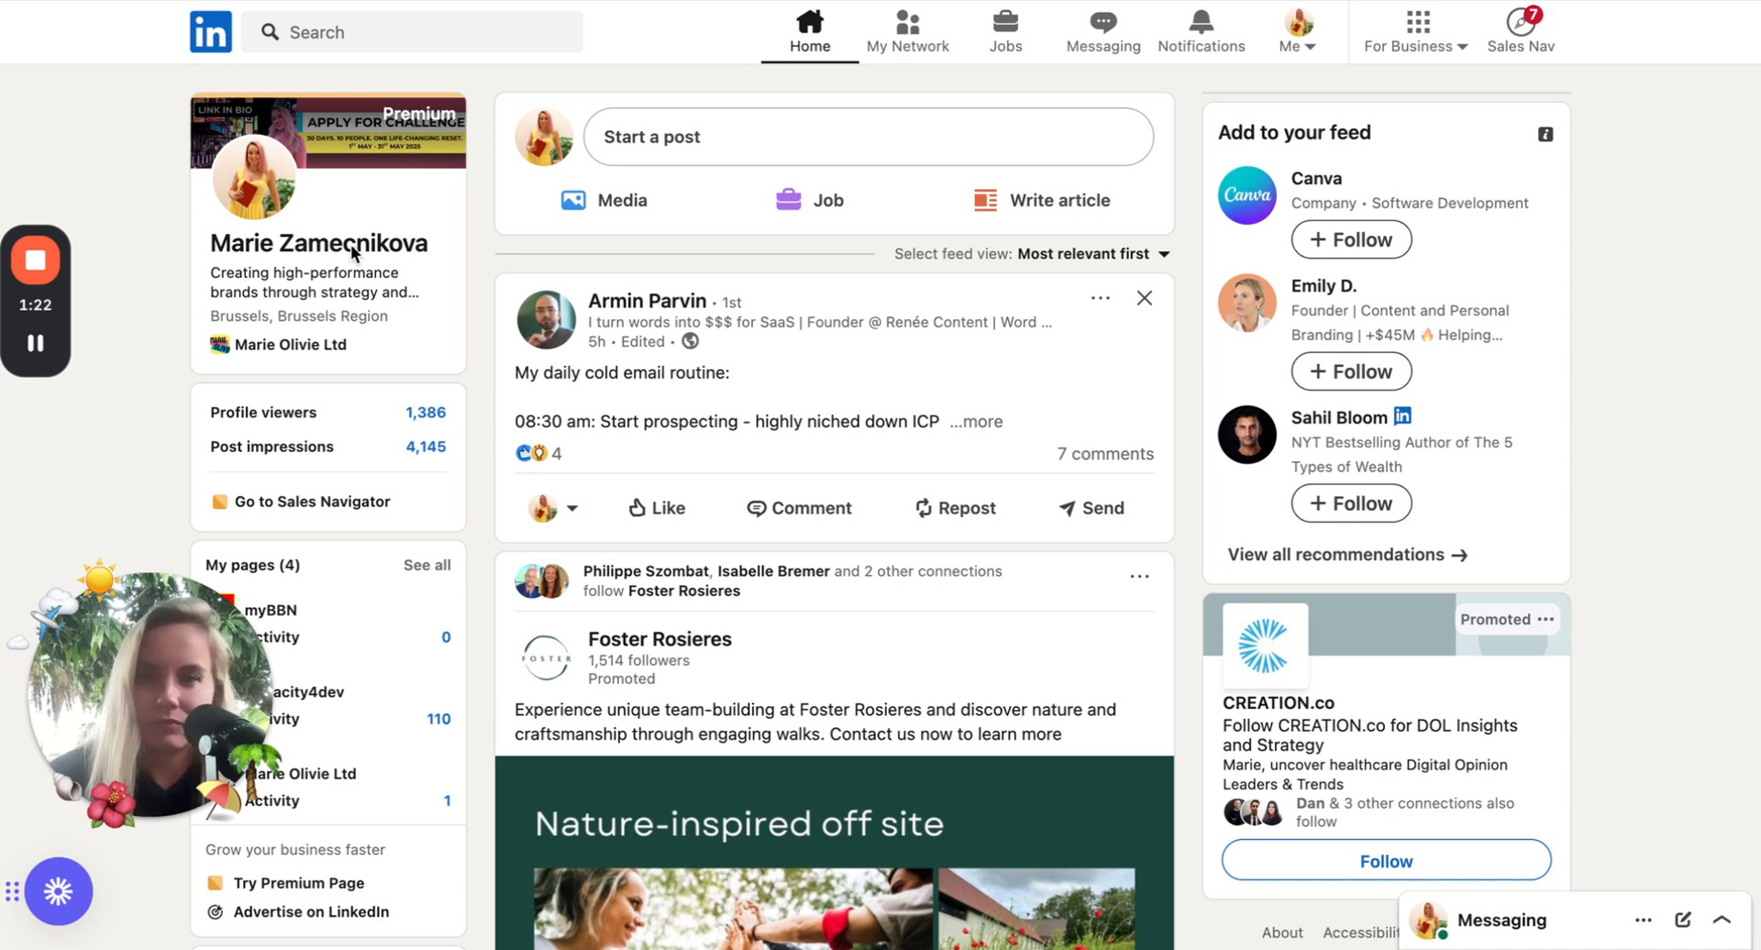
Step: Switch to Sales Navigator and view the saved accounts and the lead lists
left_click(472, 3)
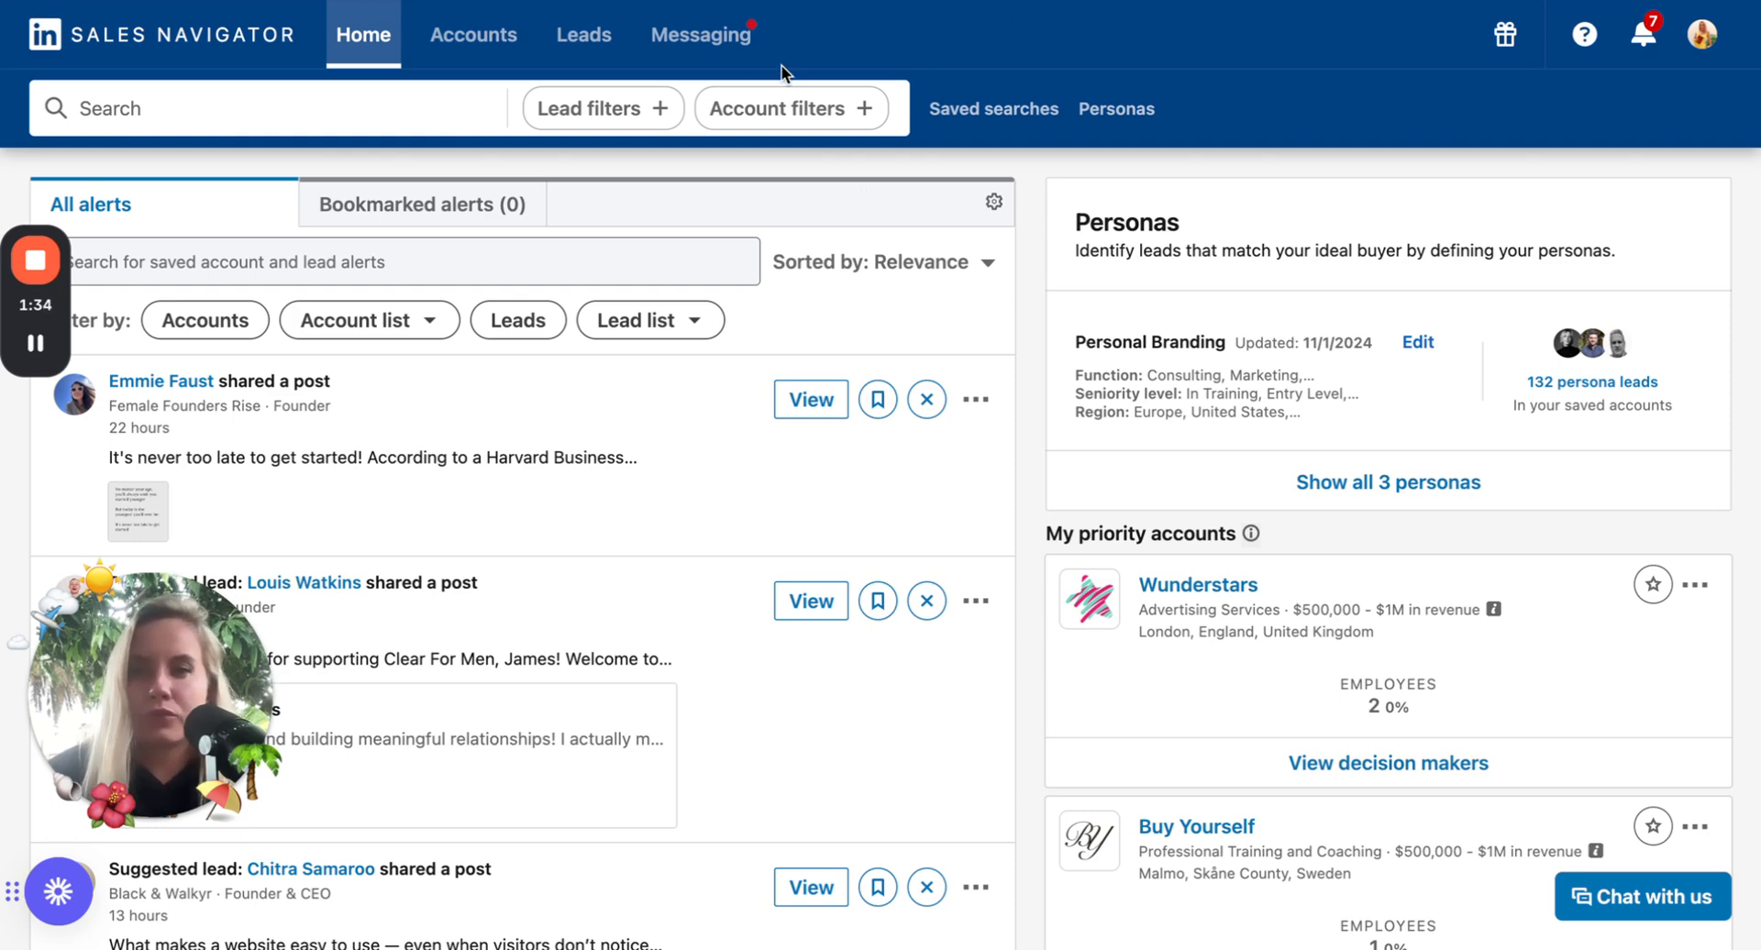
left_click(474, 35)
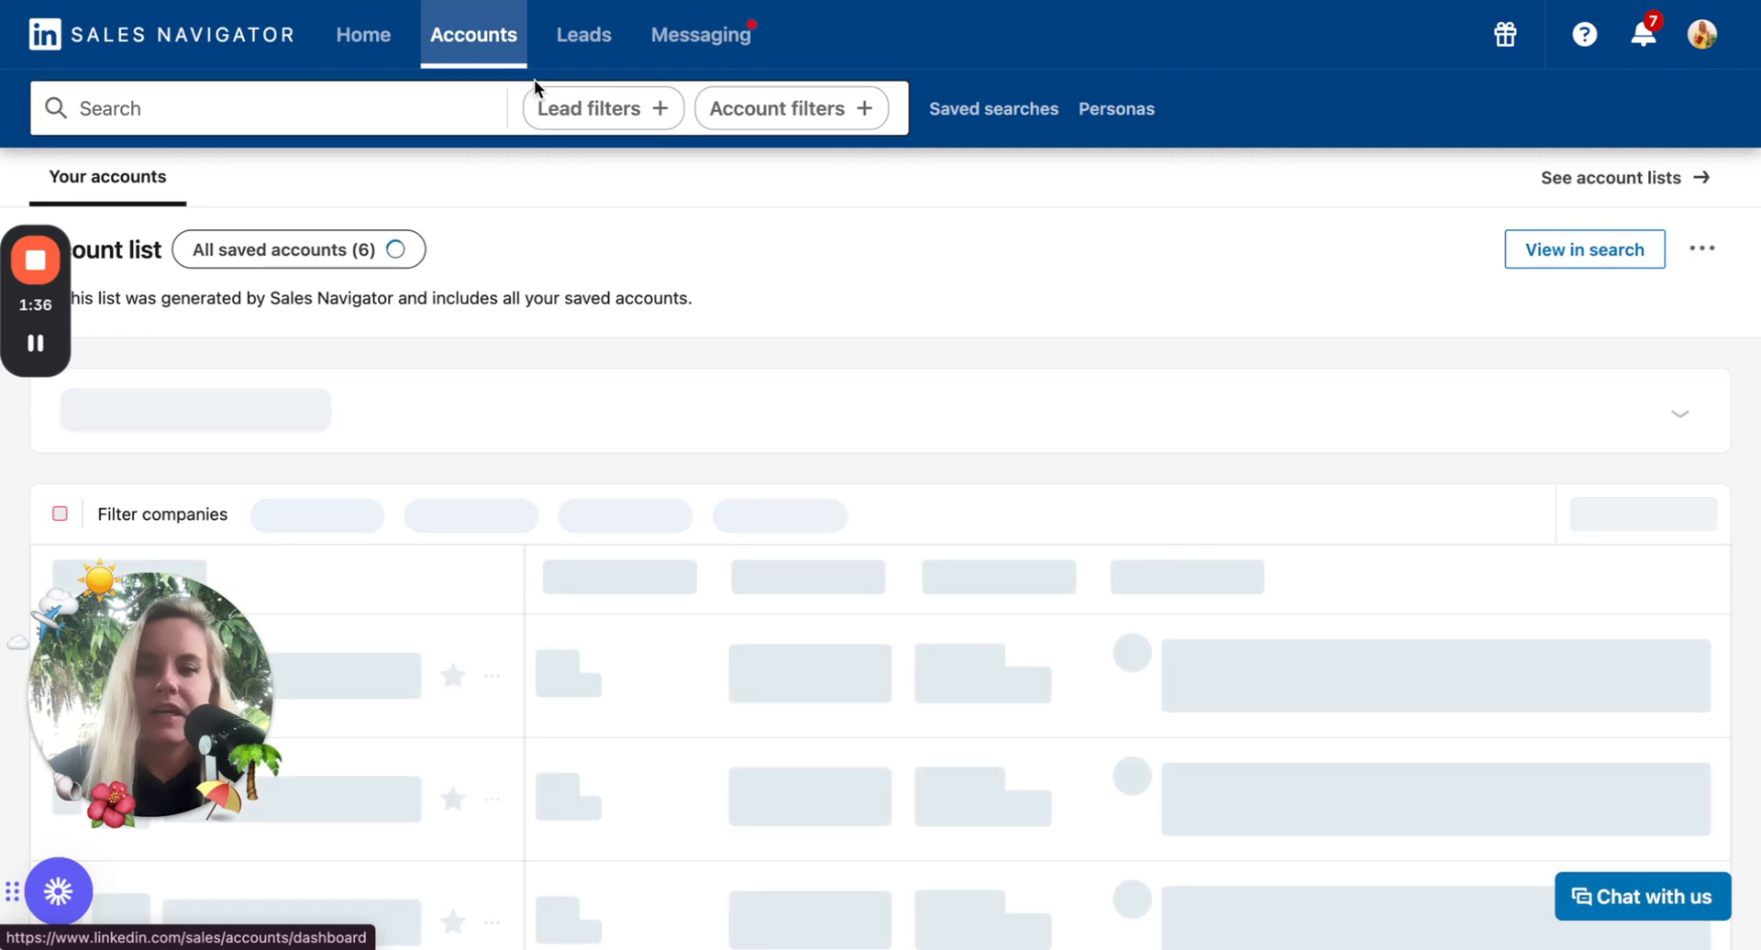
left_click(593, 59)
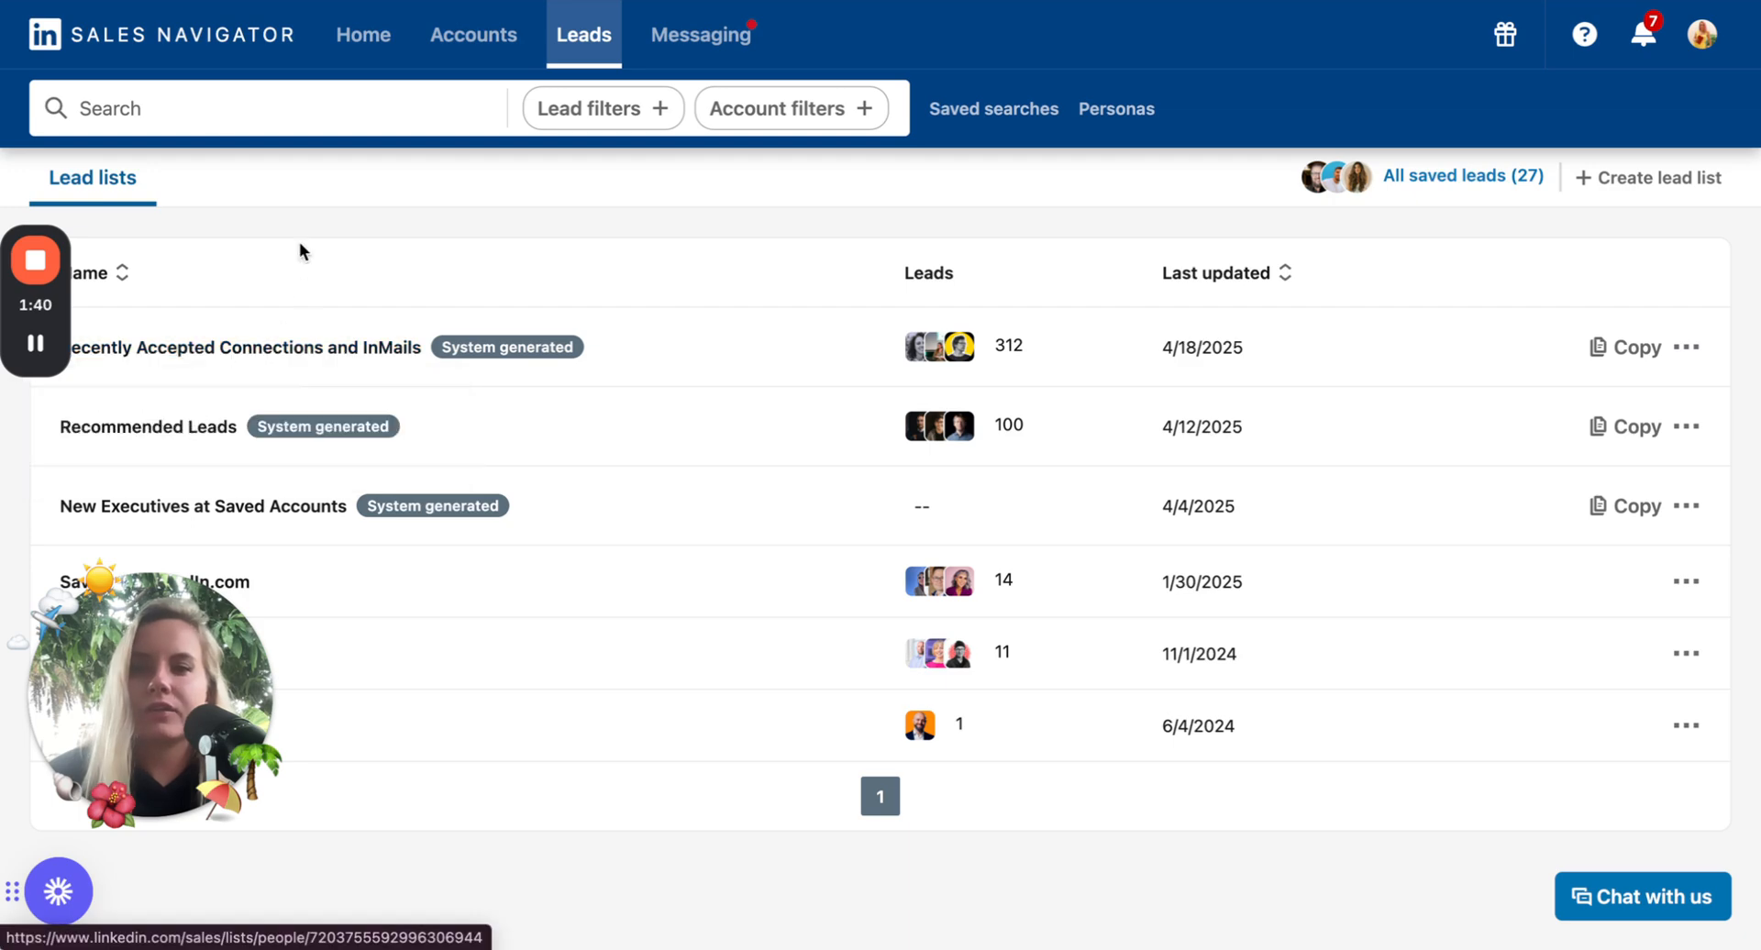
Step: Open the lead search filters and limit the leads to people following your company
left_click(196, 101)
left_click(555, 109)
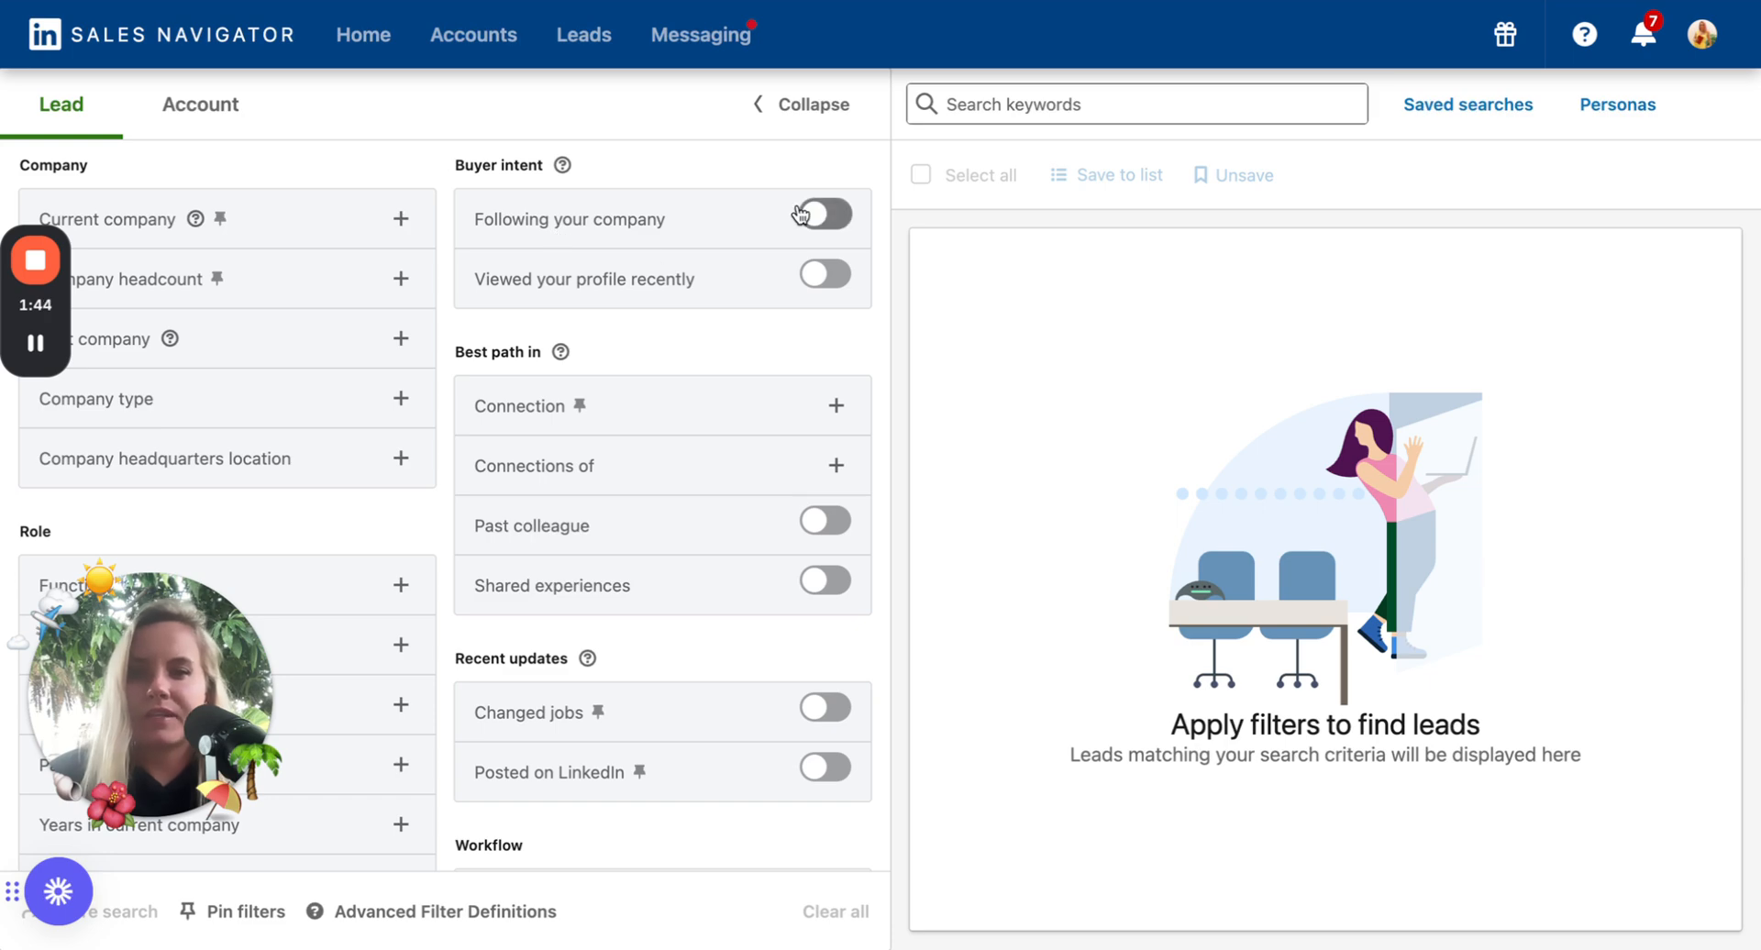
left_click(823, 214)
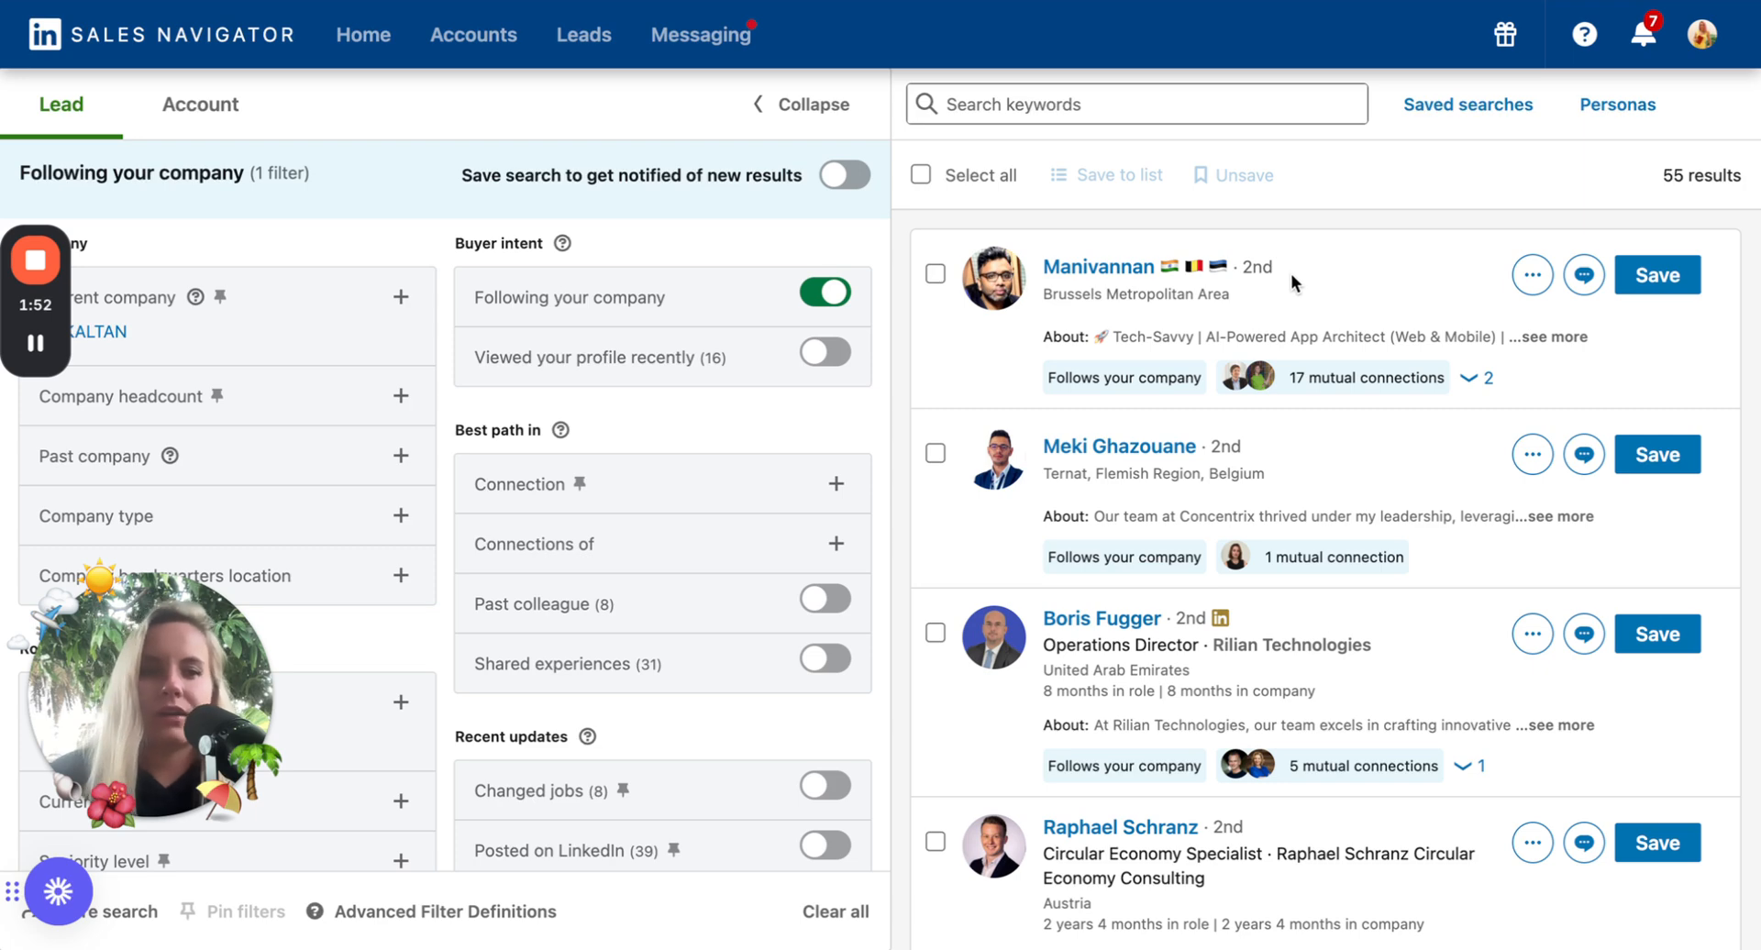
left_click_drag(1290, 267, 1006, 280)
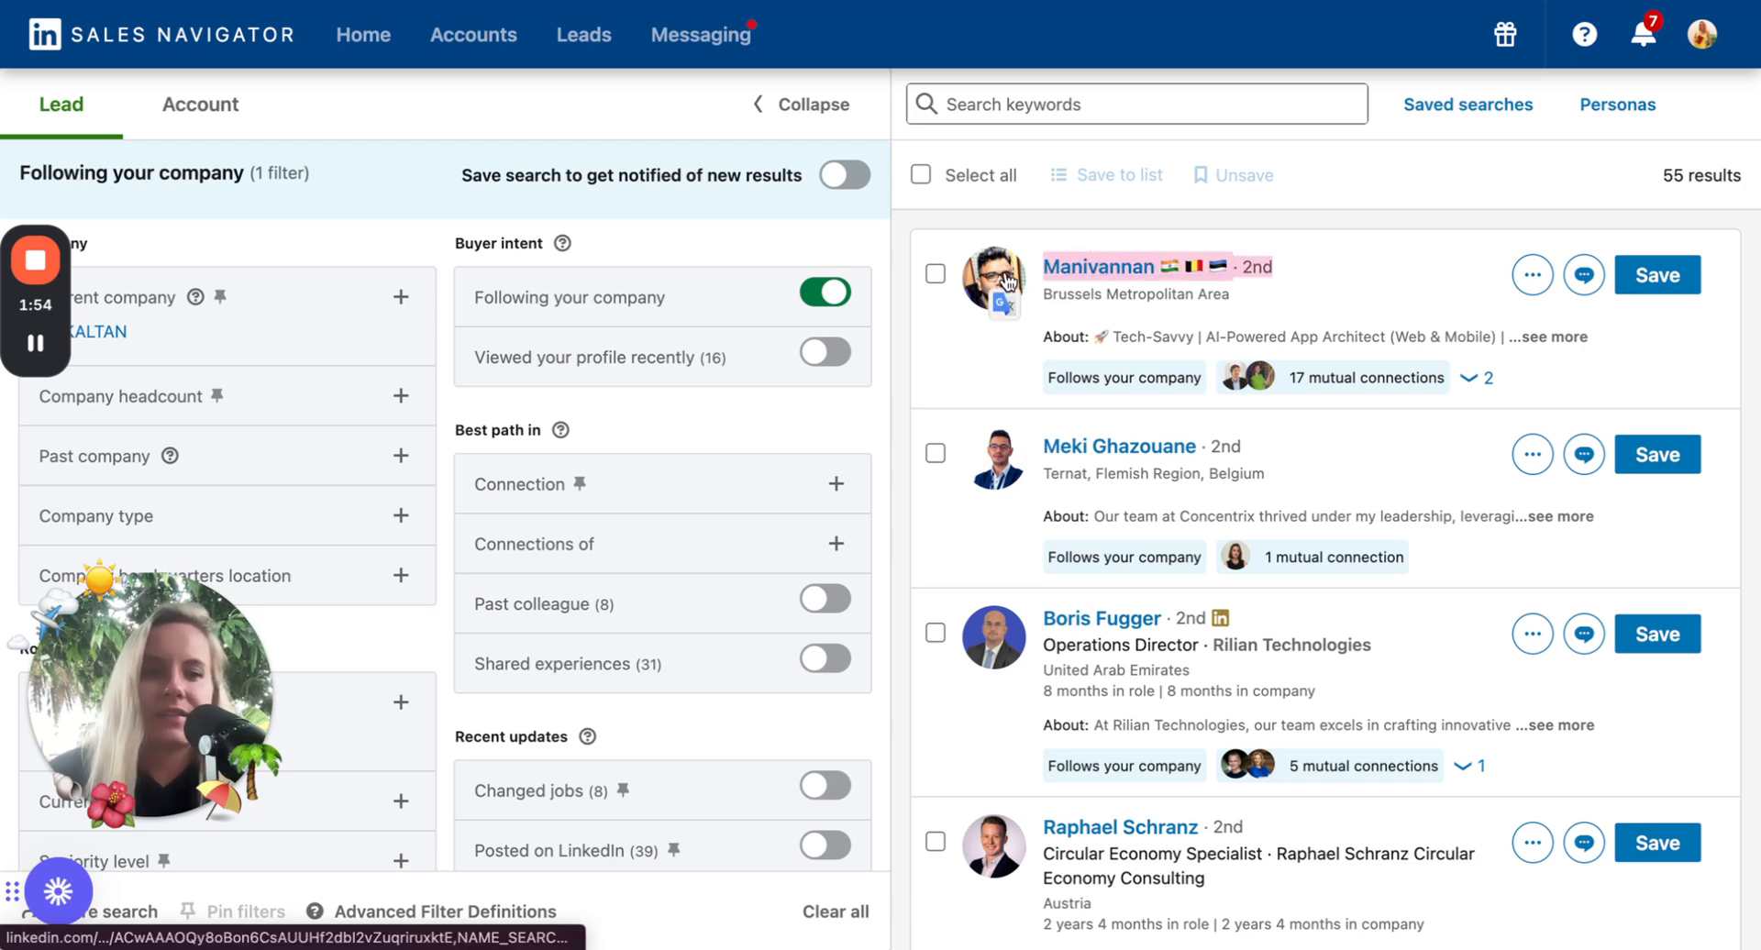
left_click(1307, 220)
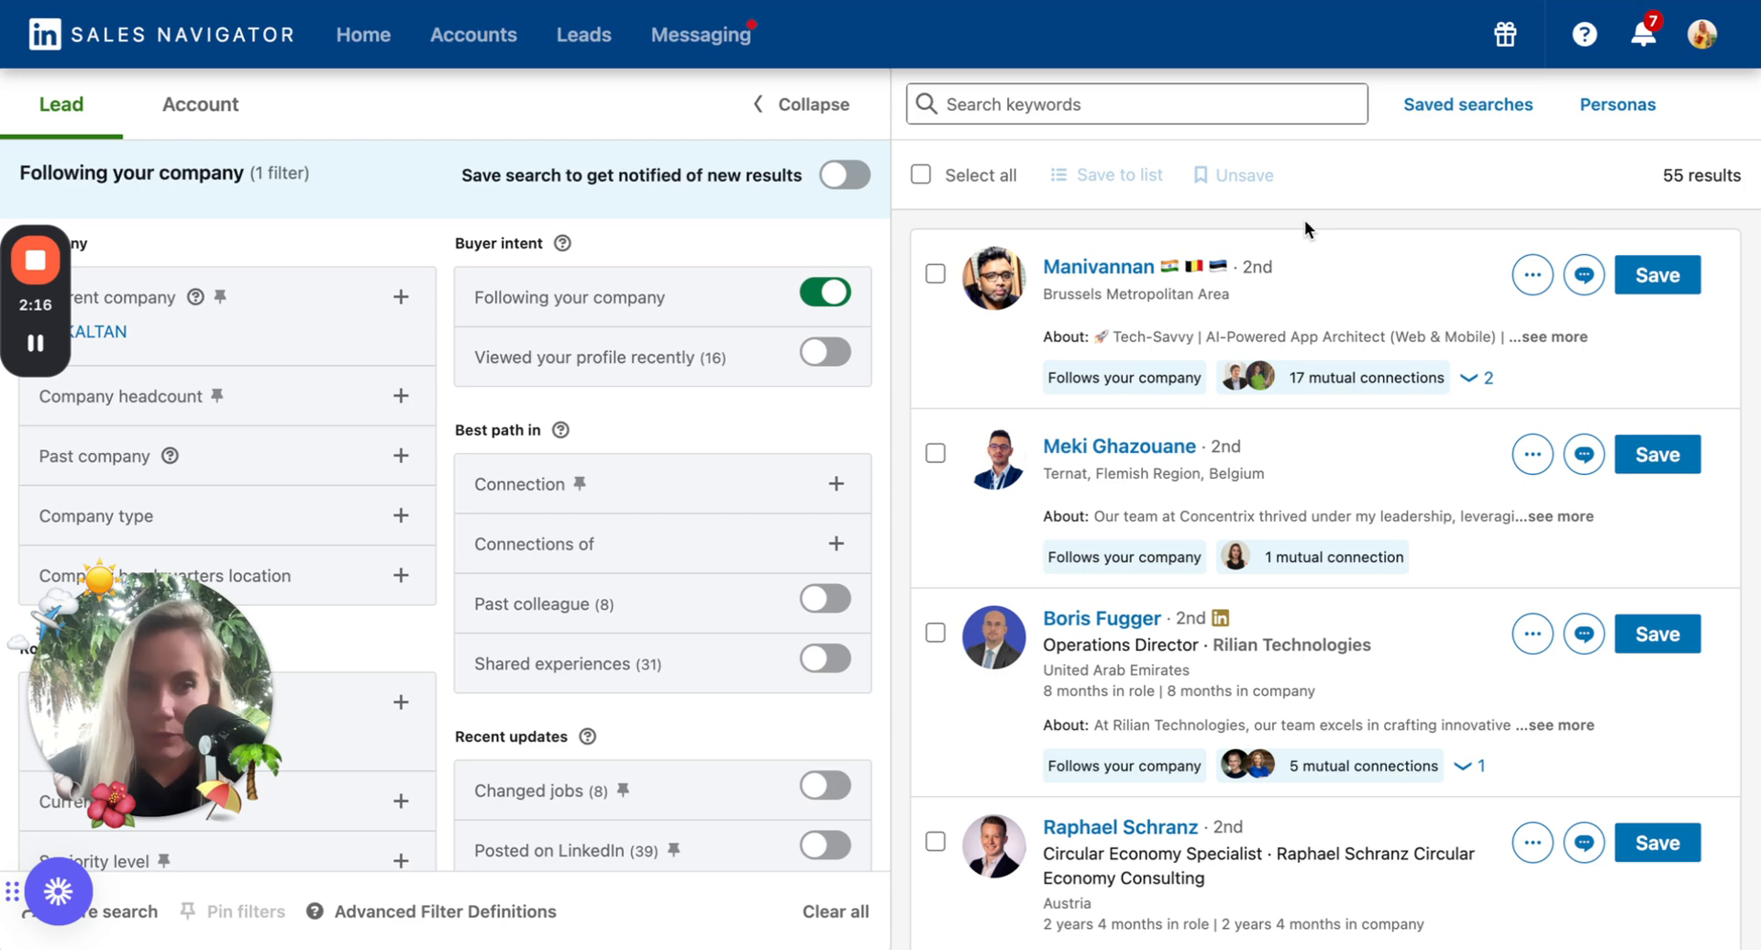
Step: Switch back to the LinkedIn feed and open the data copy export page in the account's data privacy settings
key("ctrl+Tab")
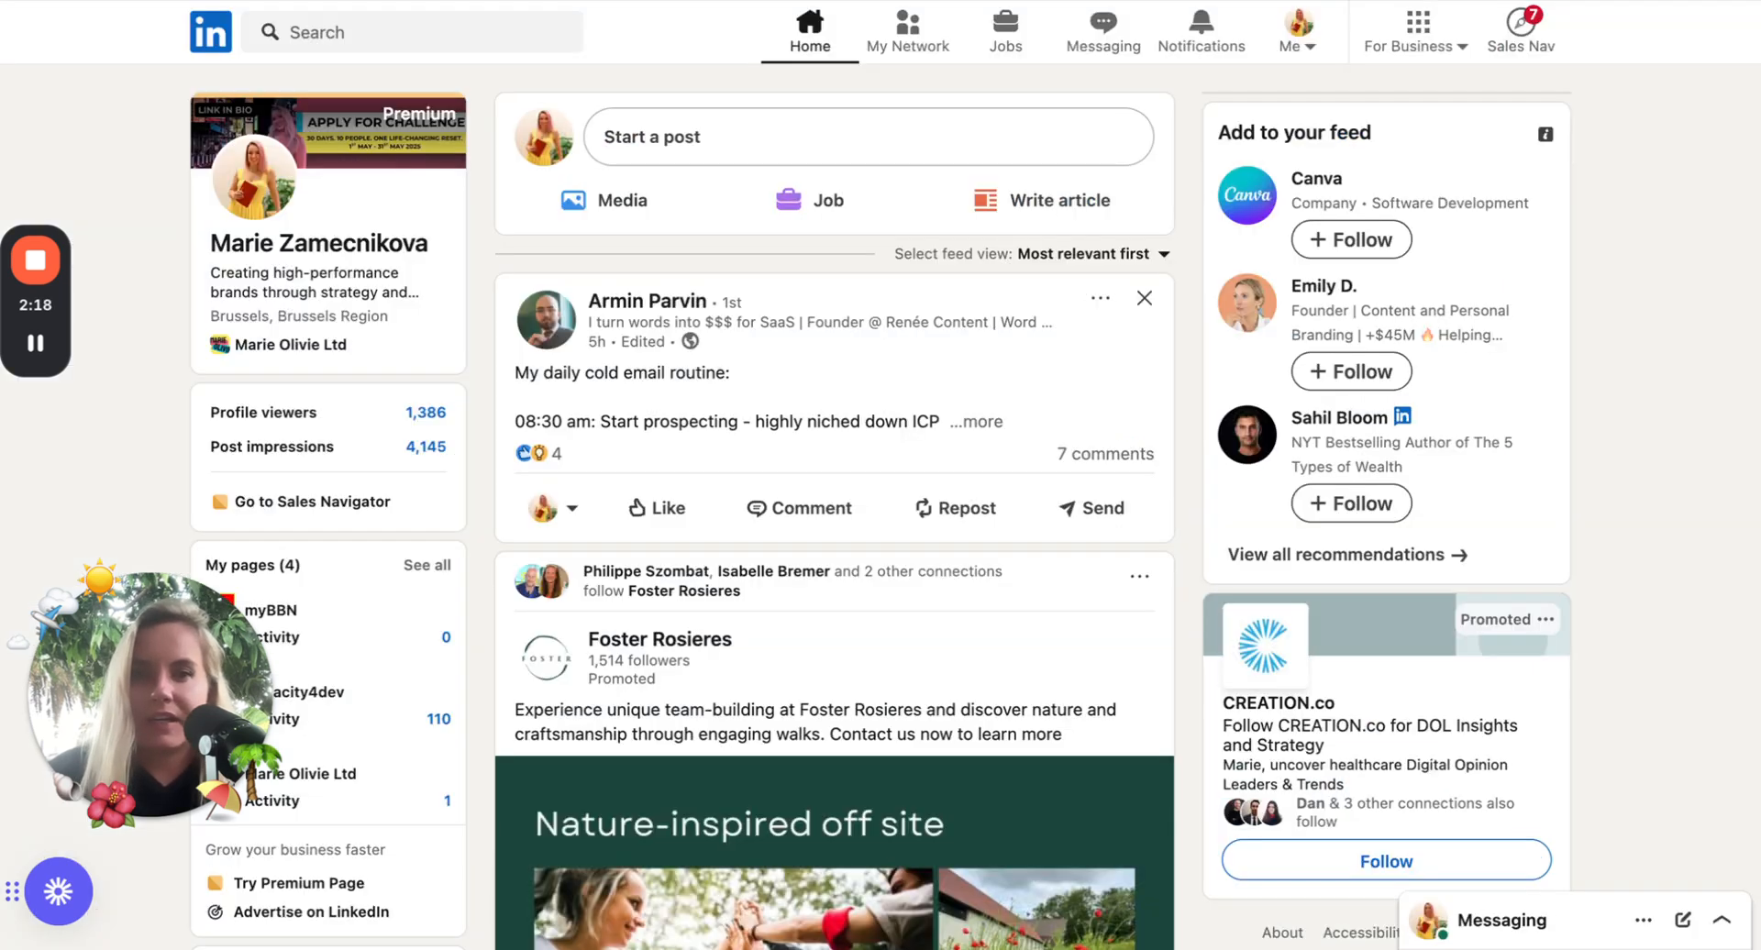
left_click(1294, 34)
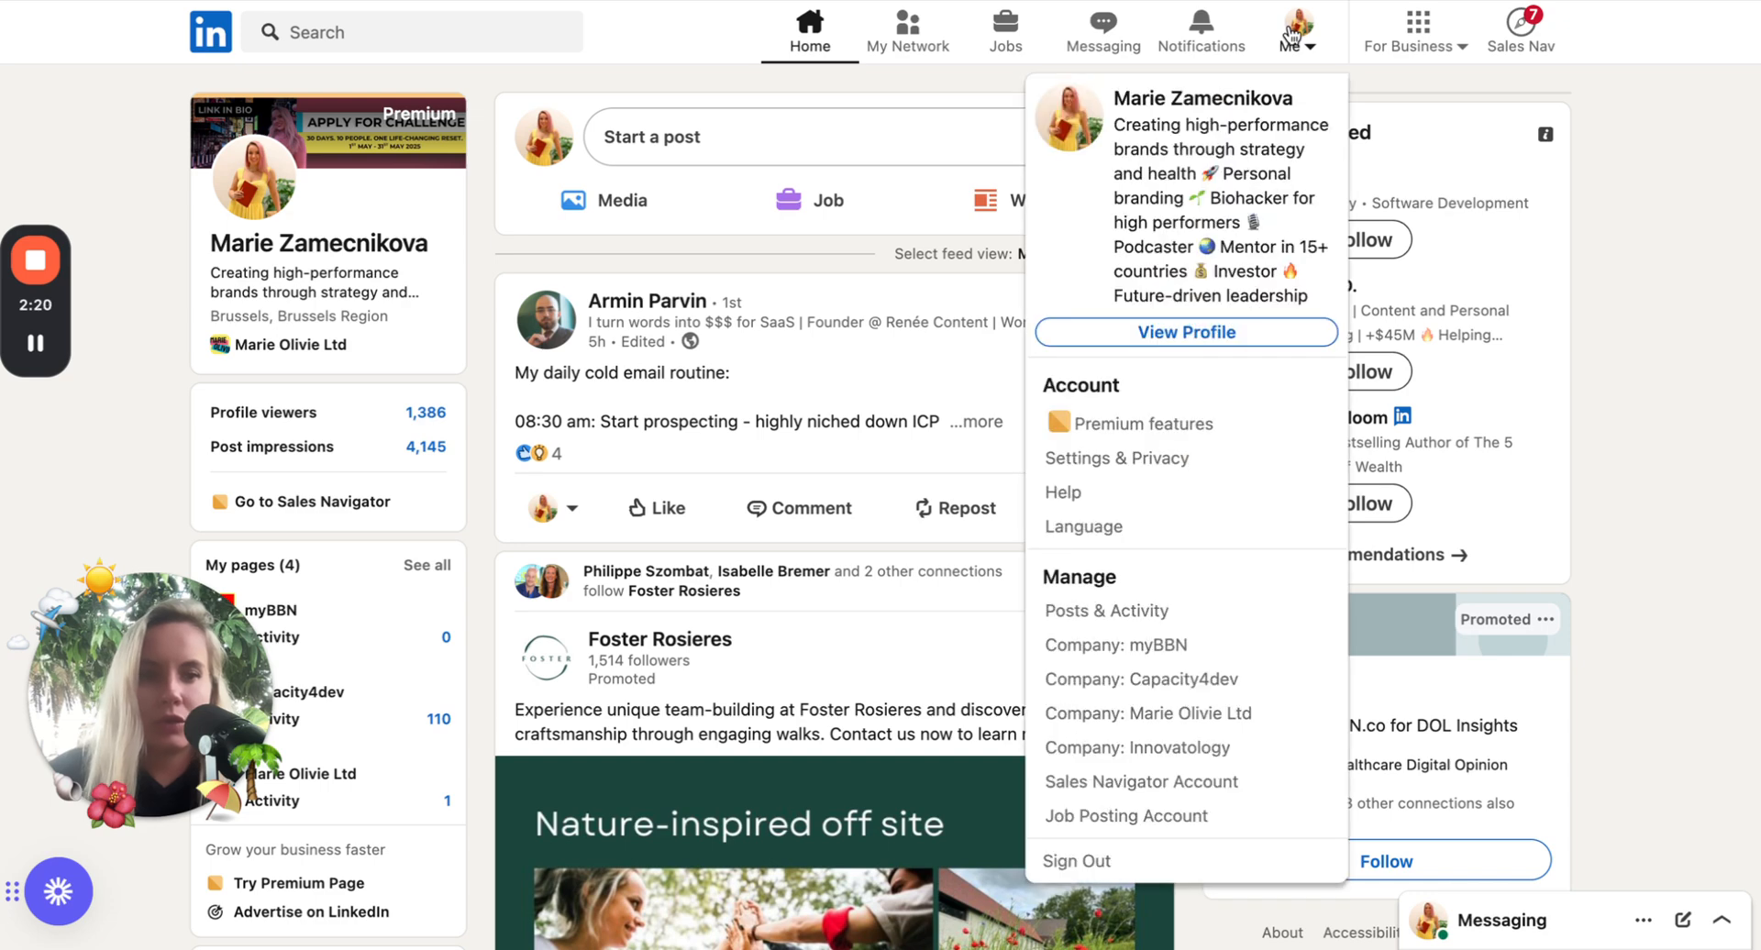
left_click(1178, 462)
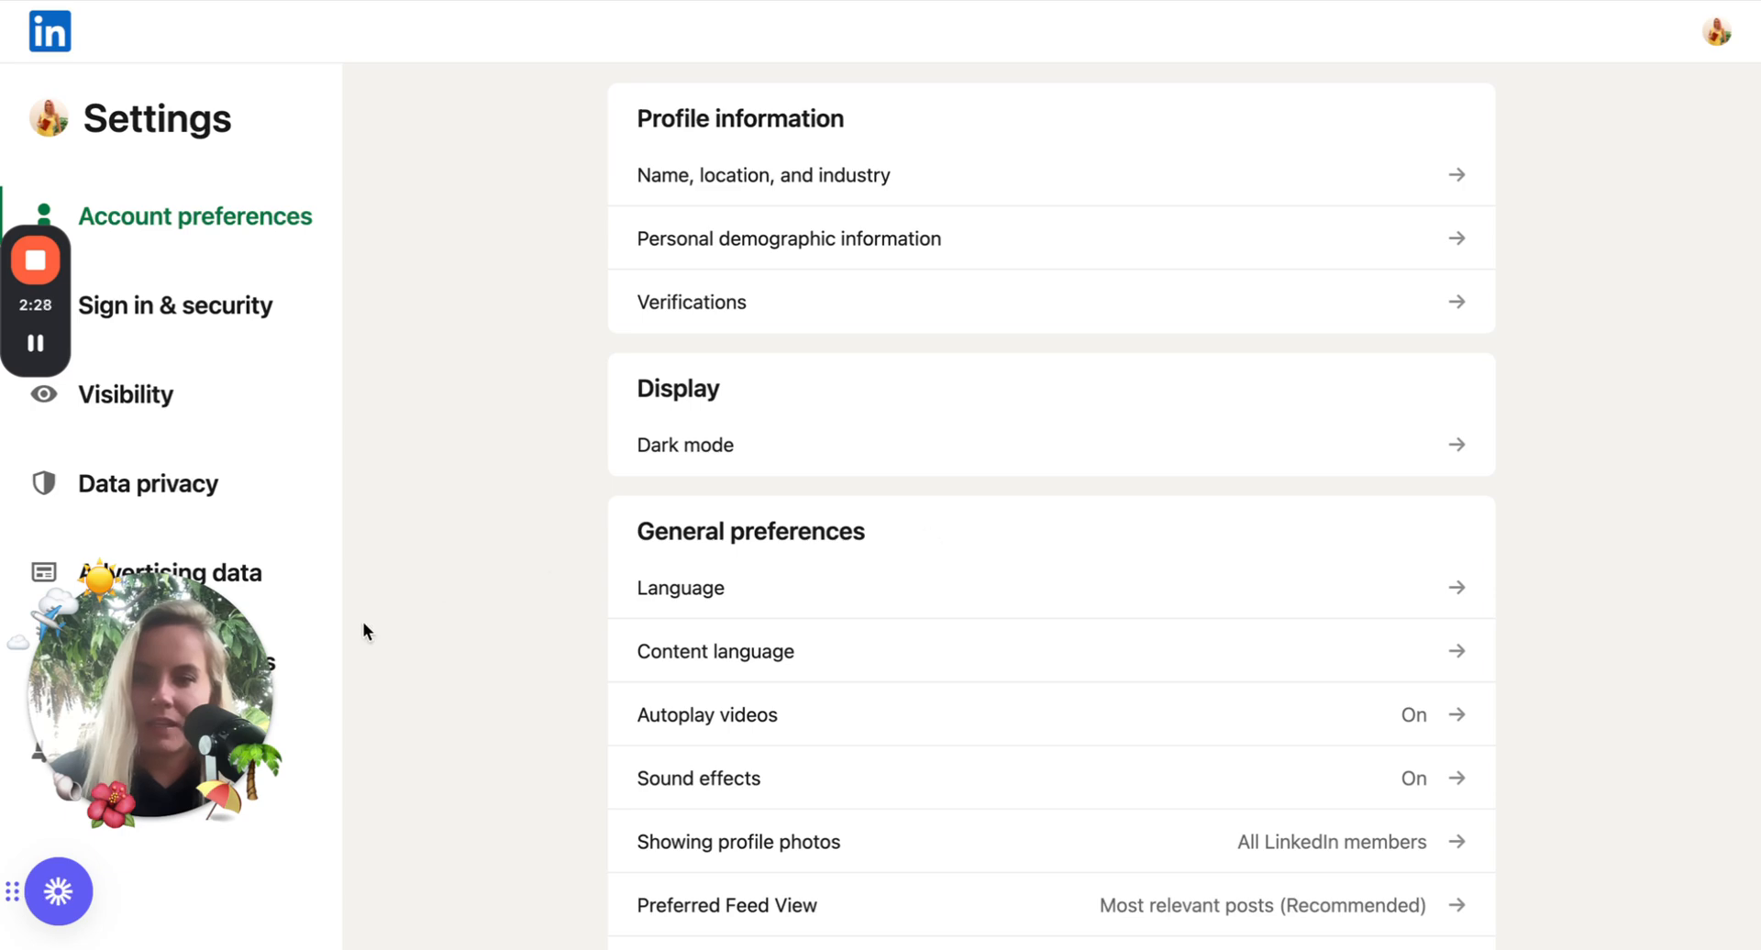
left_click_drag(163, 691, 338, 299)
left_click(185, 498)
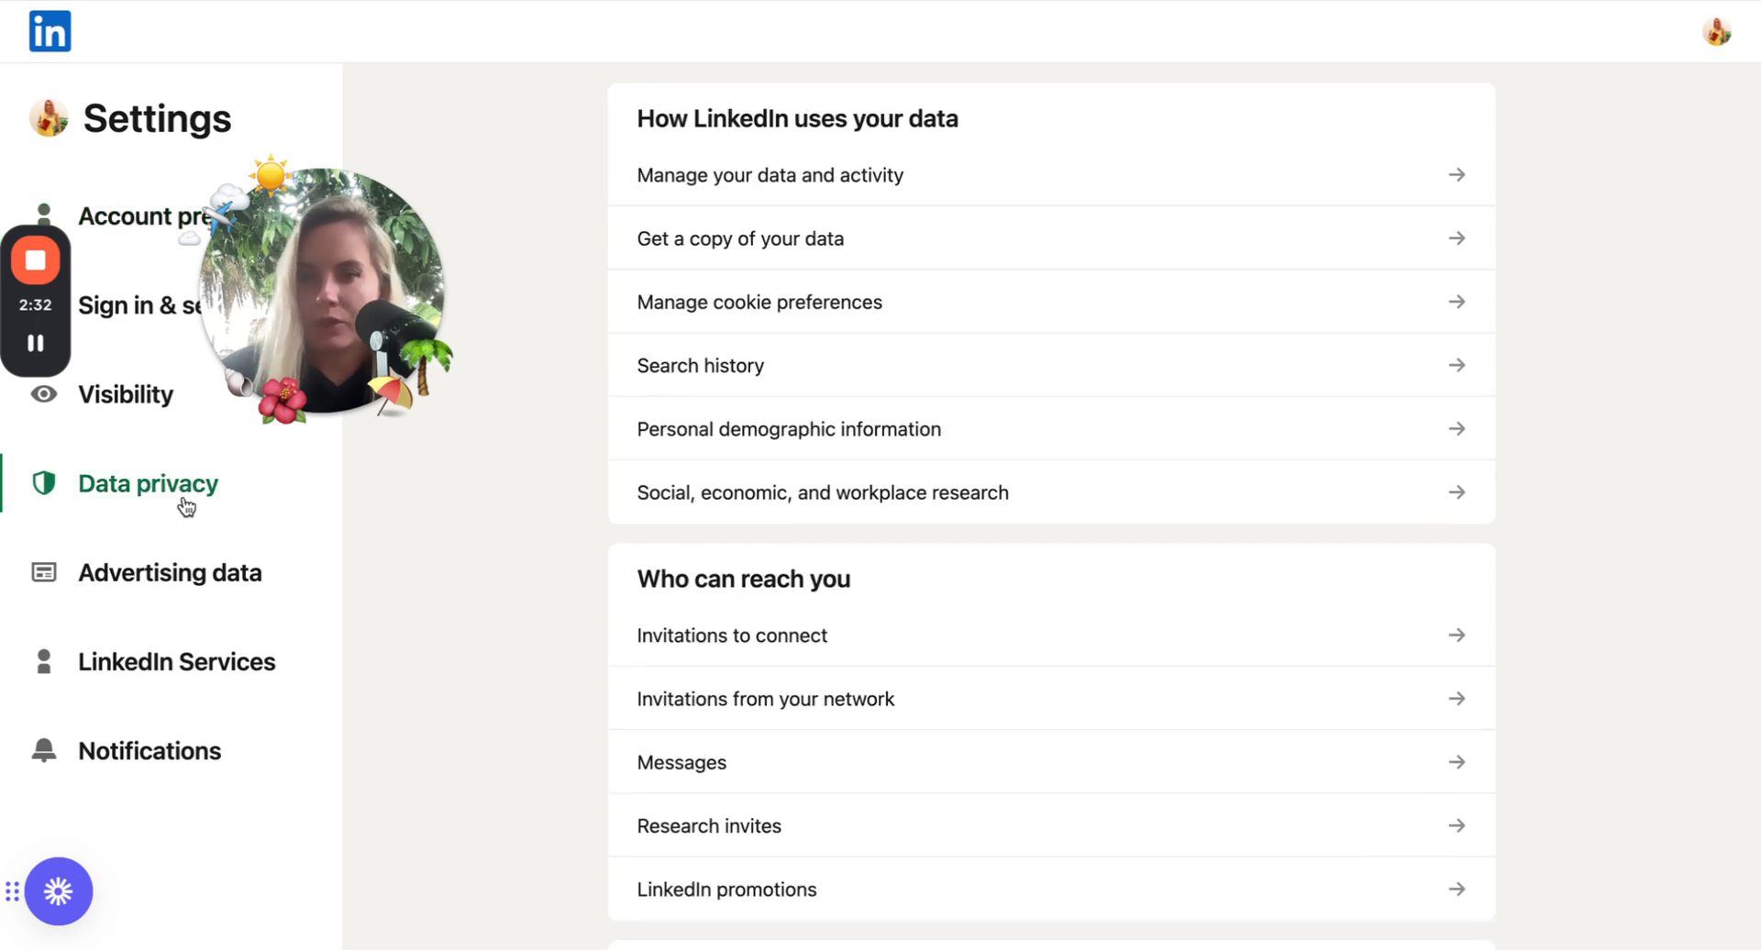
left_click_drag(330, 333, 169, 707)
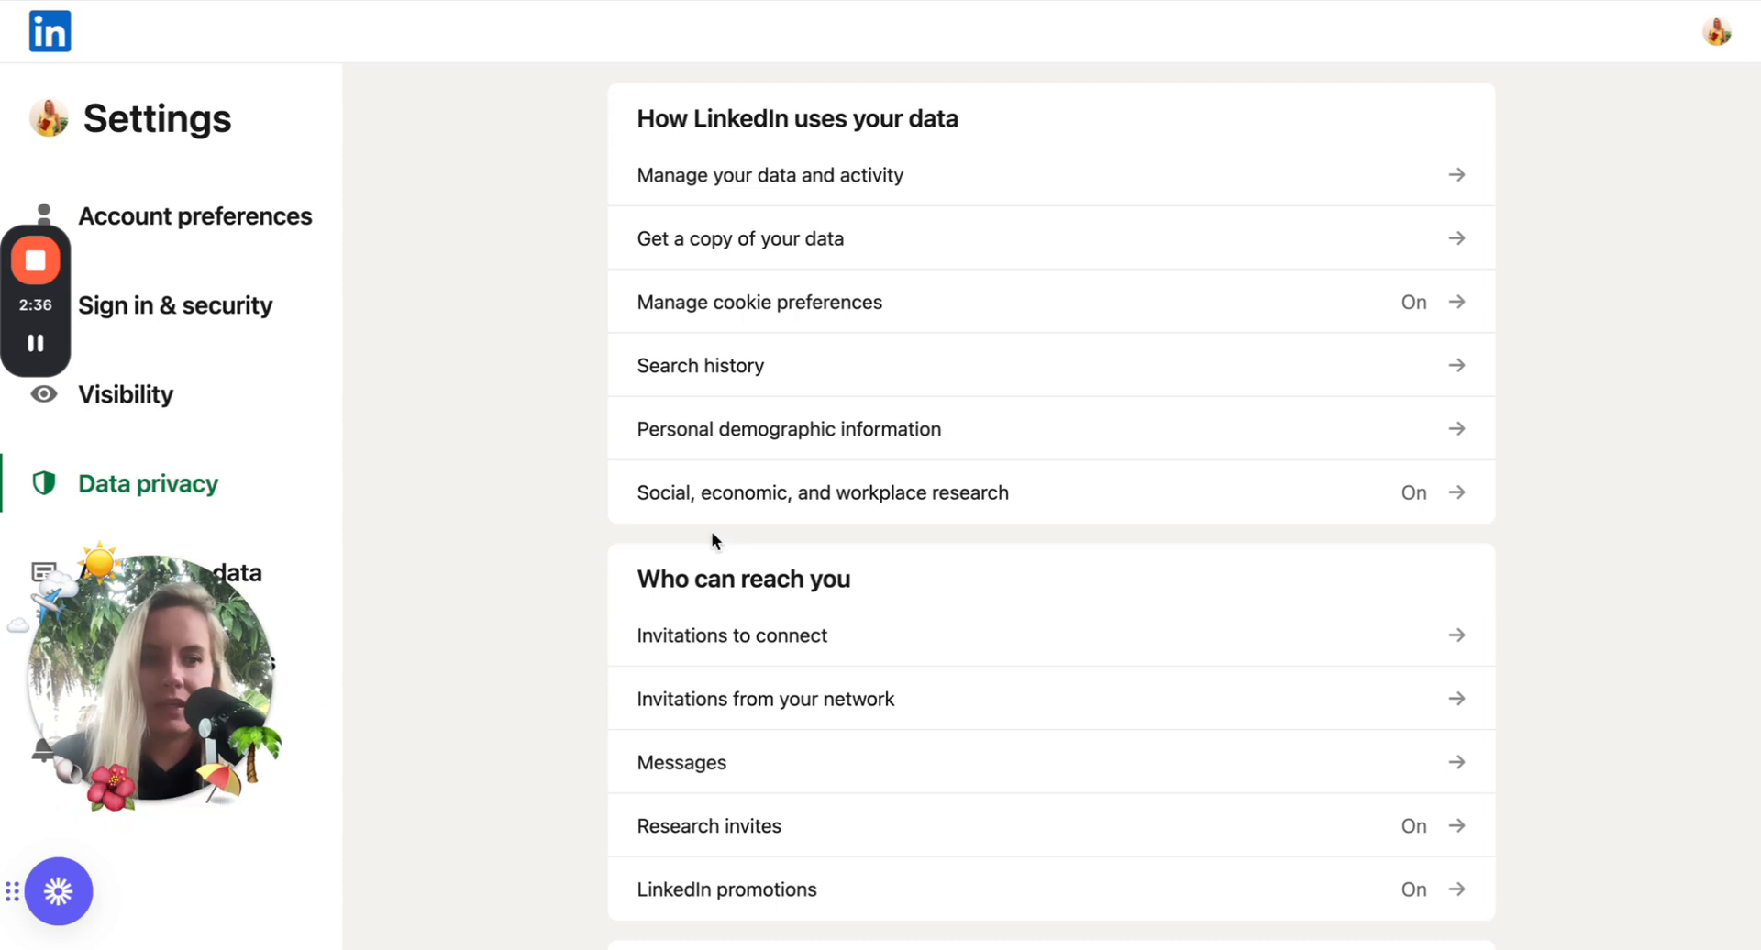
left_click(741, 237)
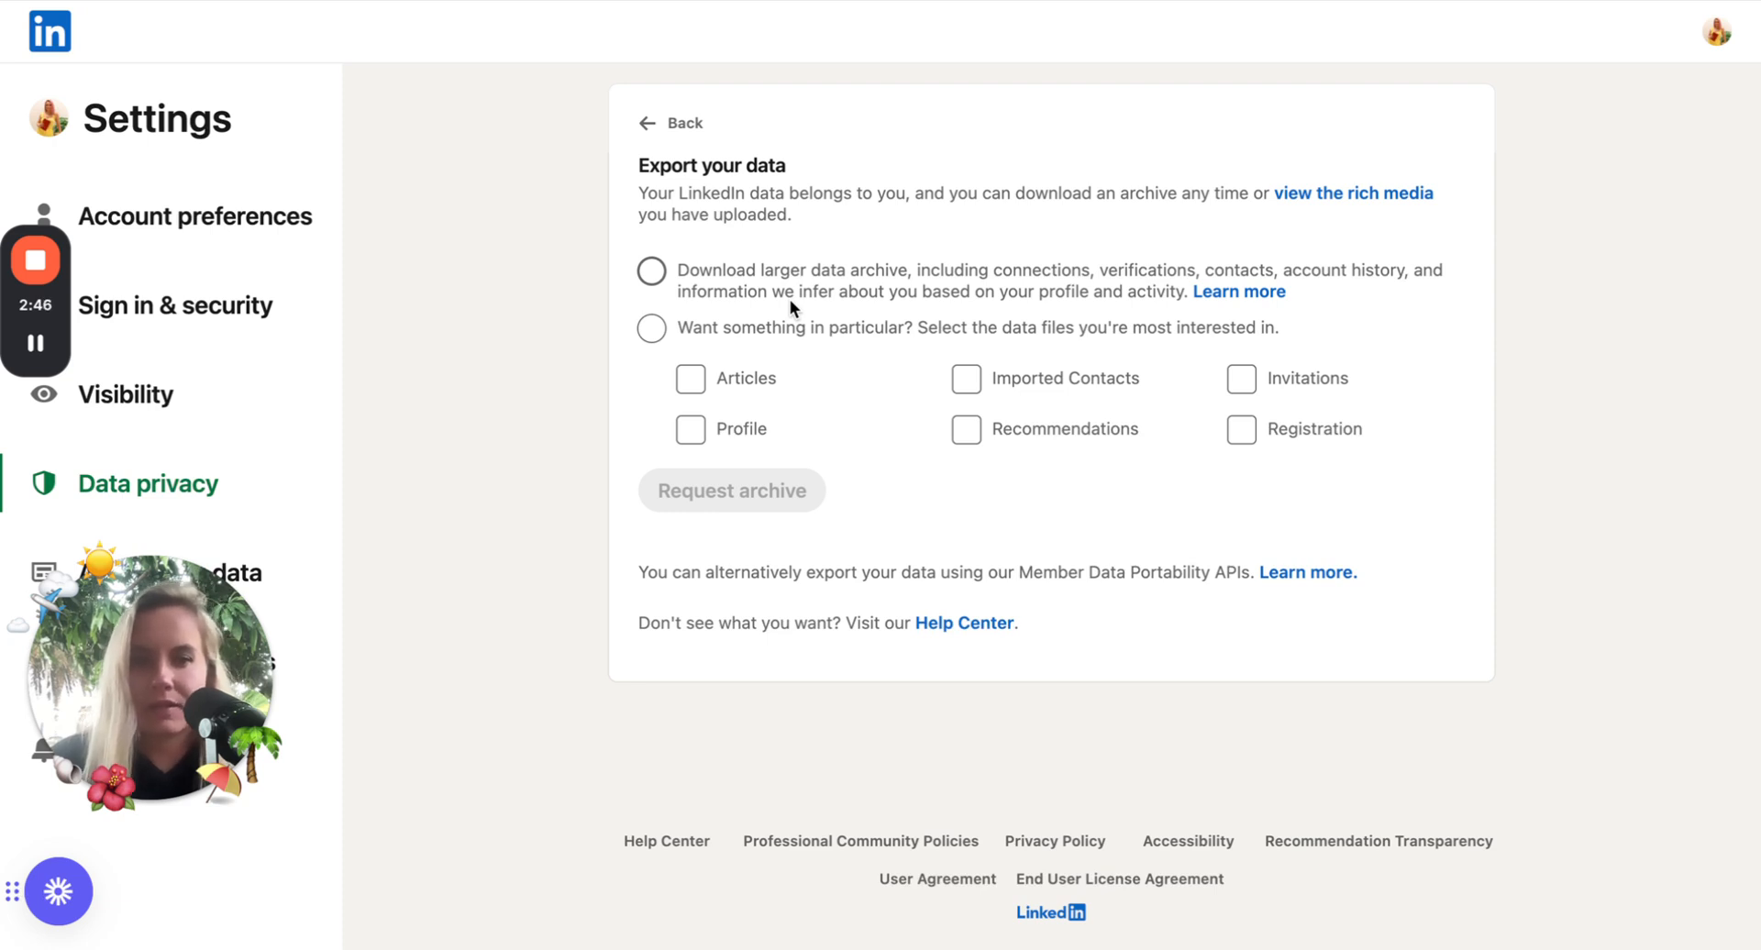
Step: Request the larger data archive, including connections, verifications, contacts and account history
left_click(646, 277)
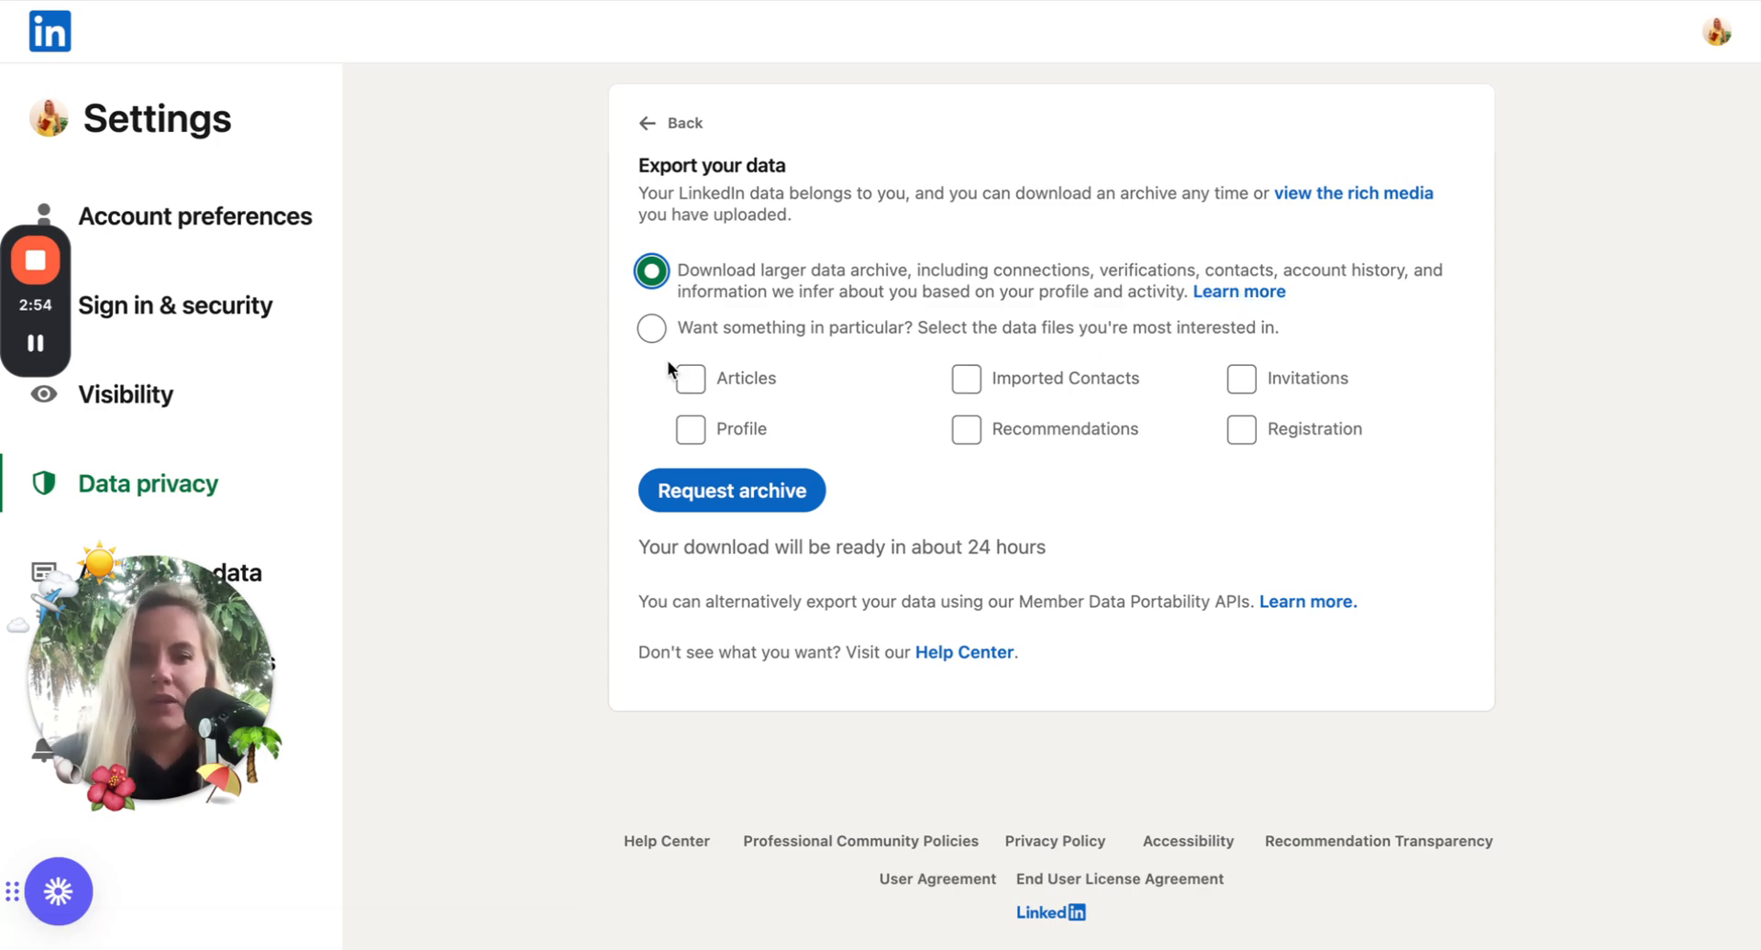
left_click(658, 334)
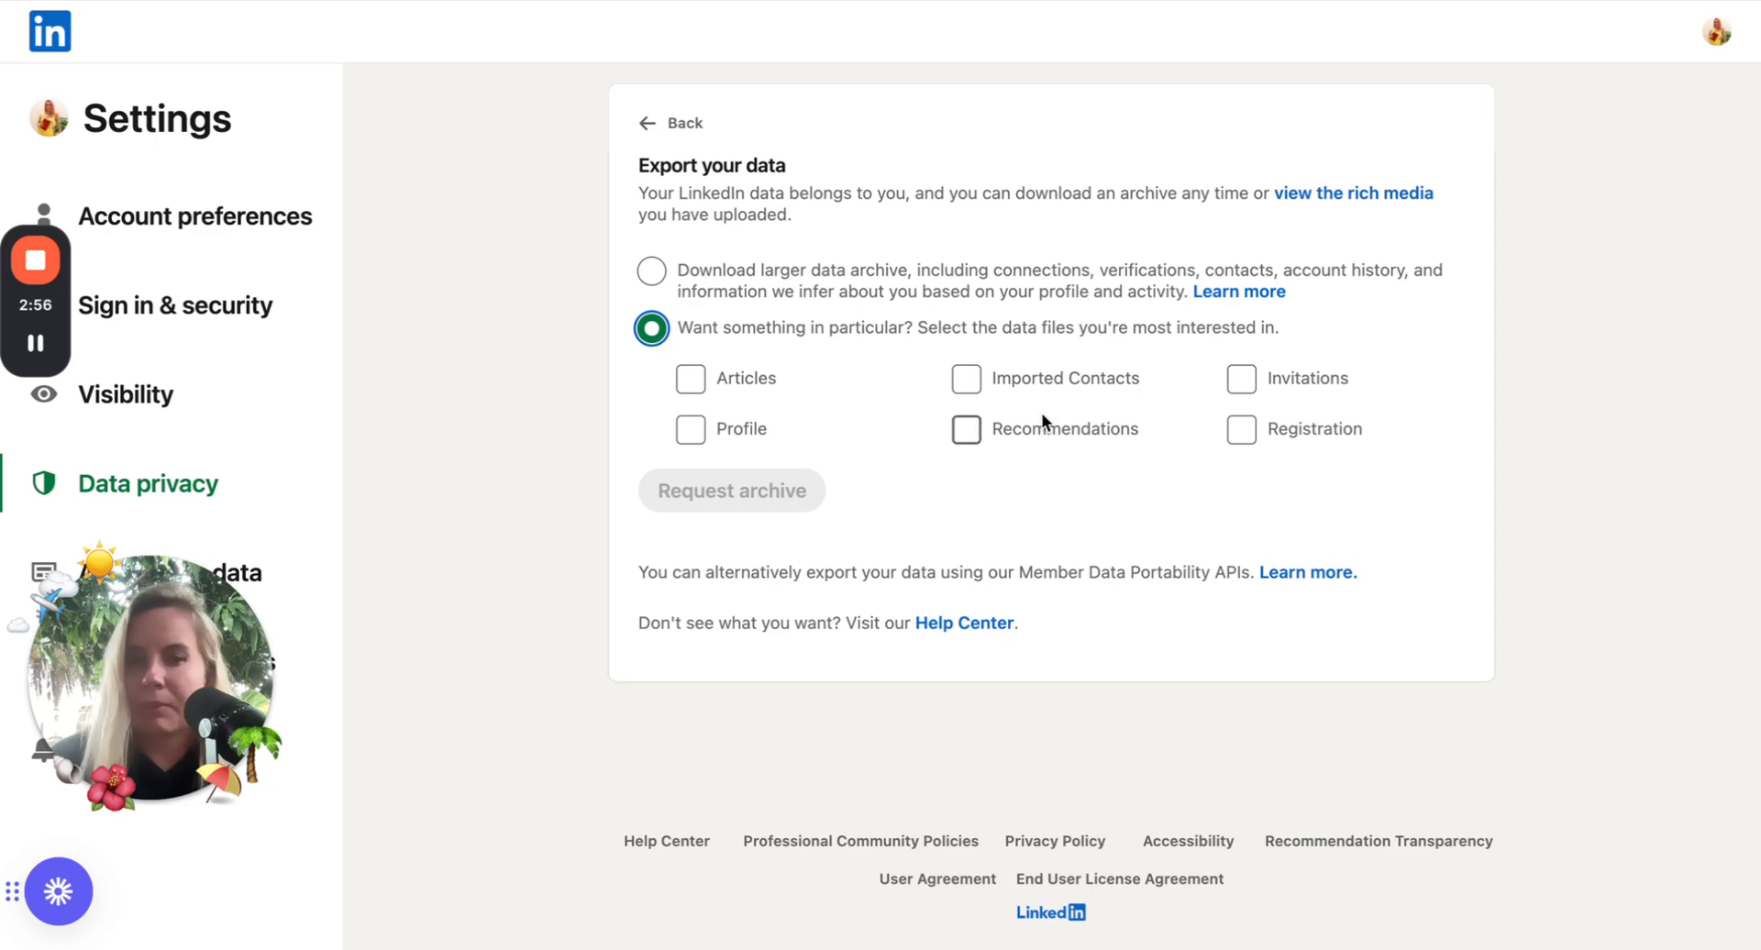
left_click(642, 266)
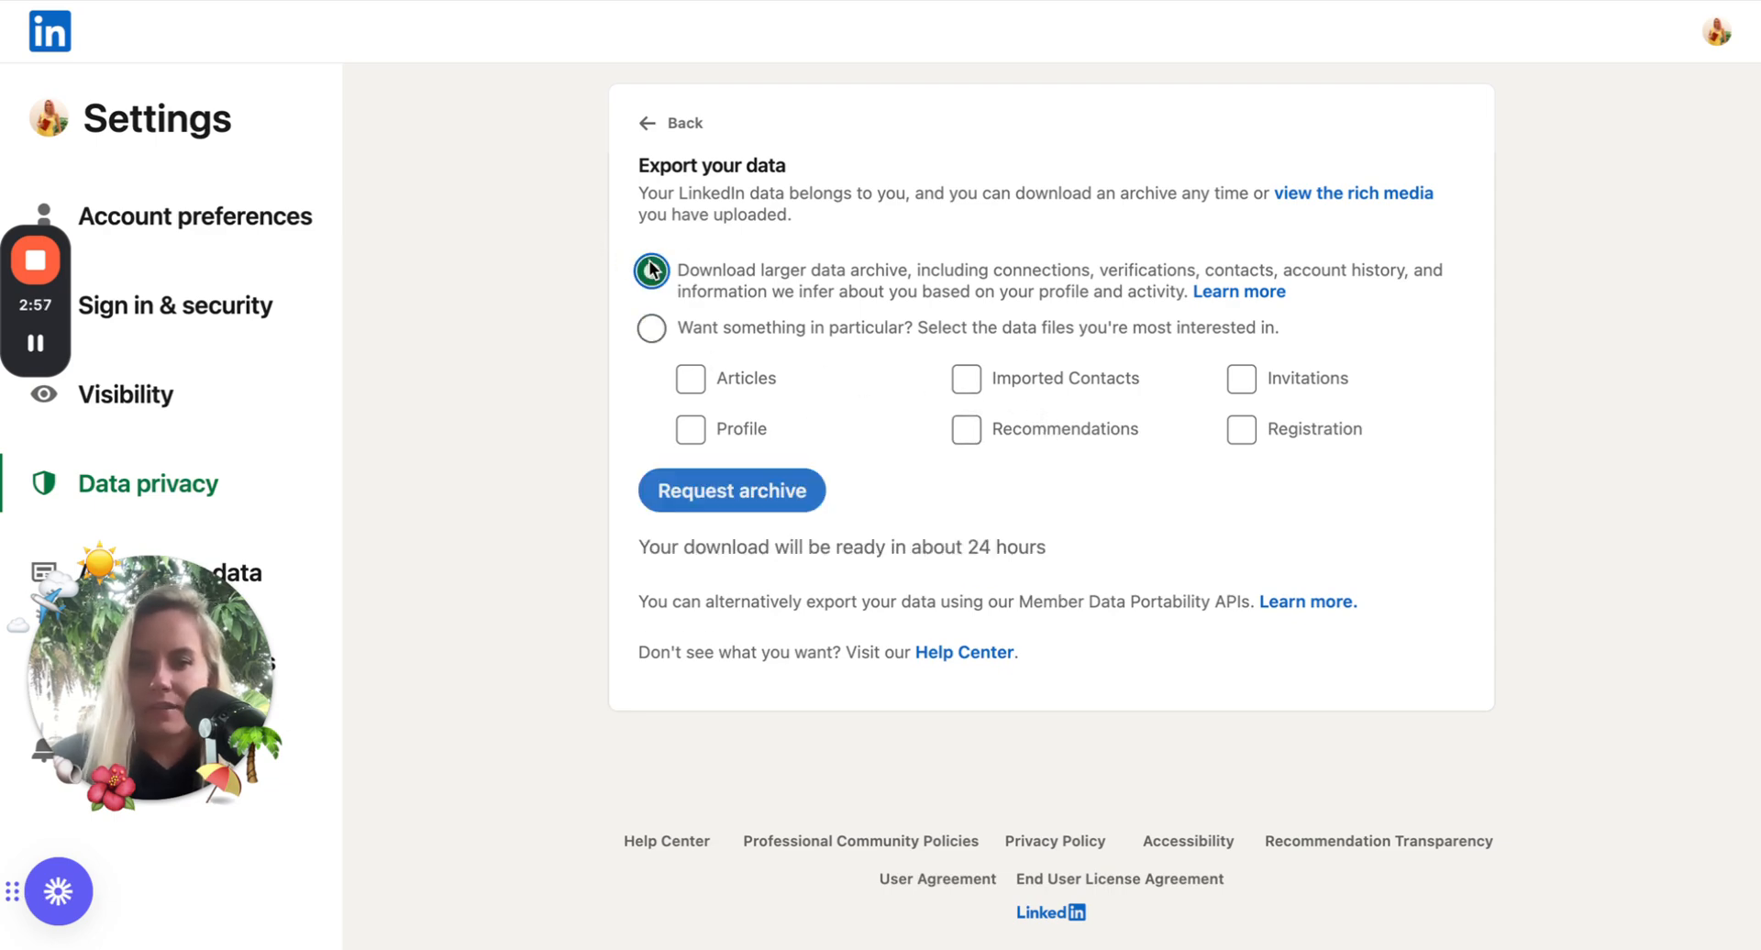
left_click(743, 492)
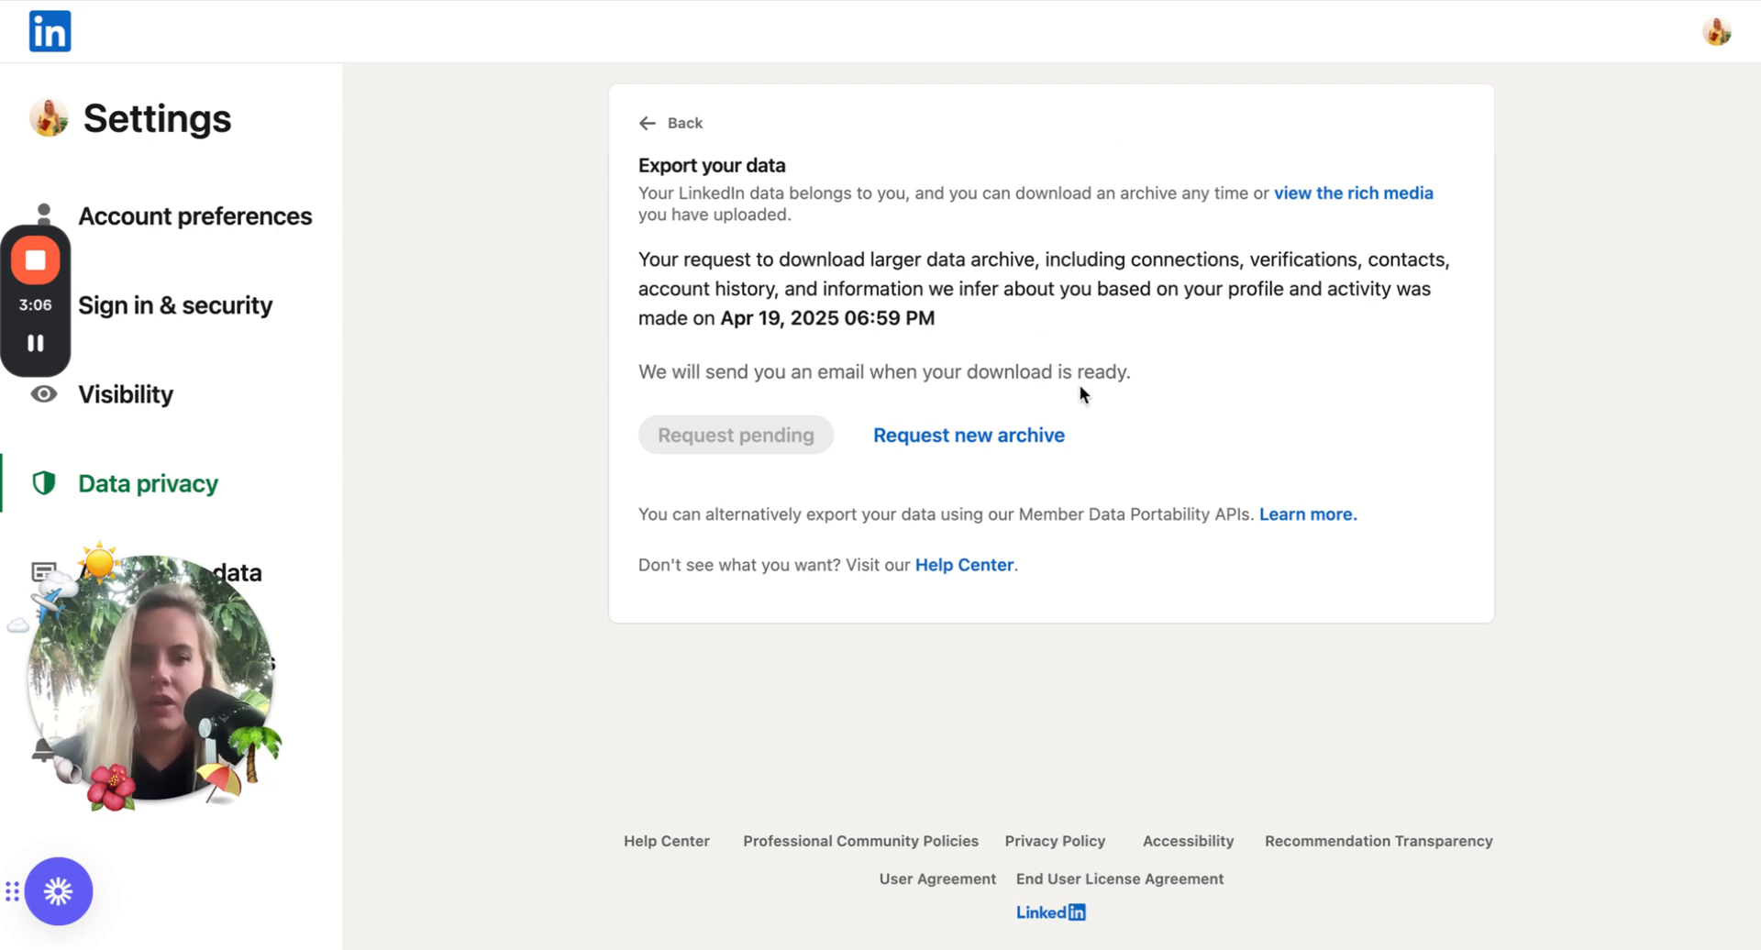
left_click_drag(1094, 371, 757, 371)
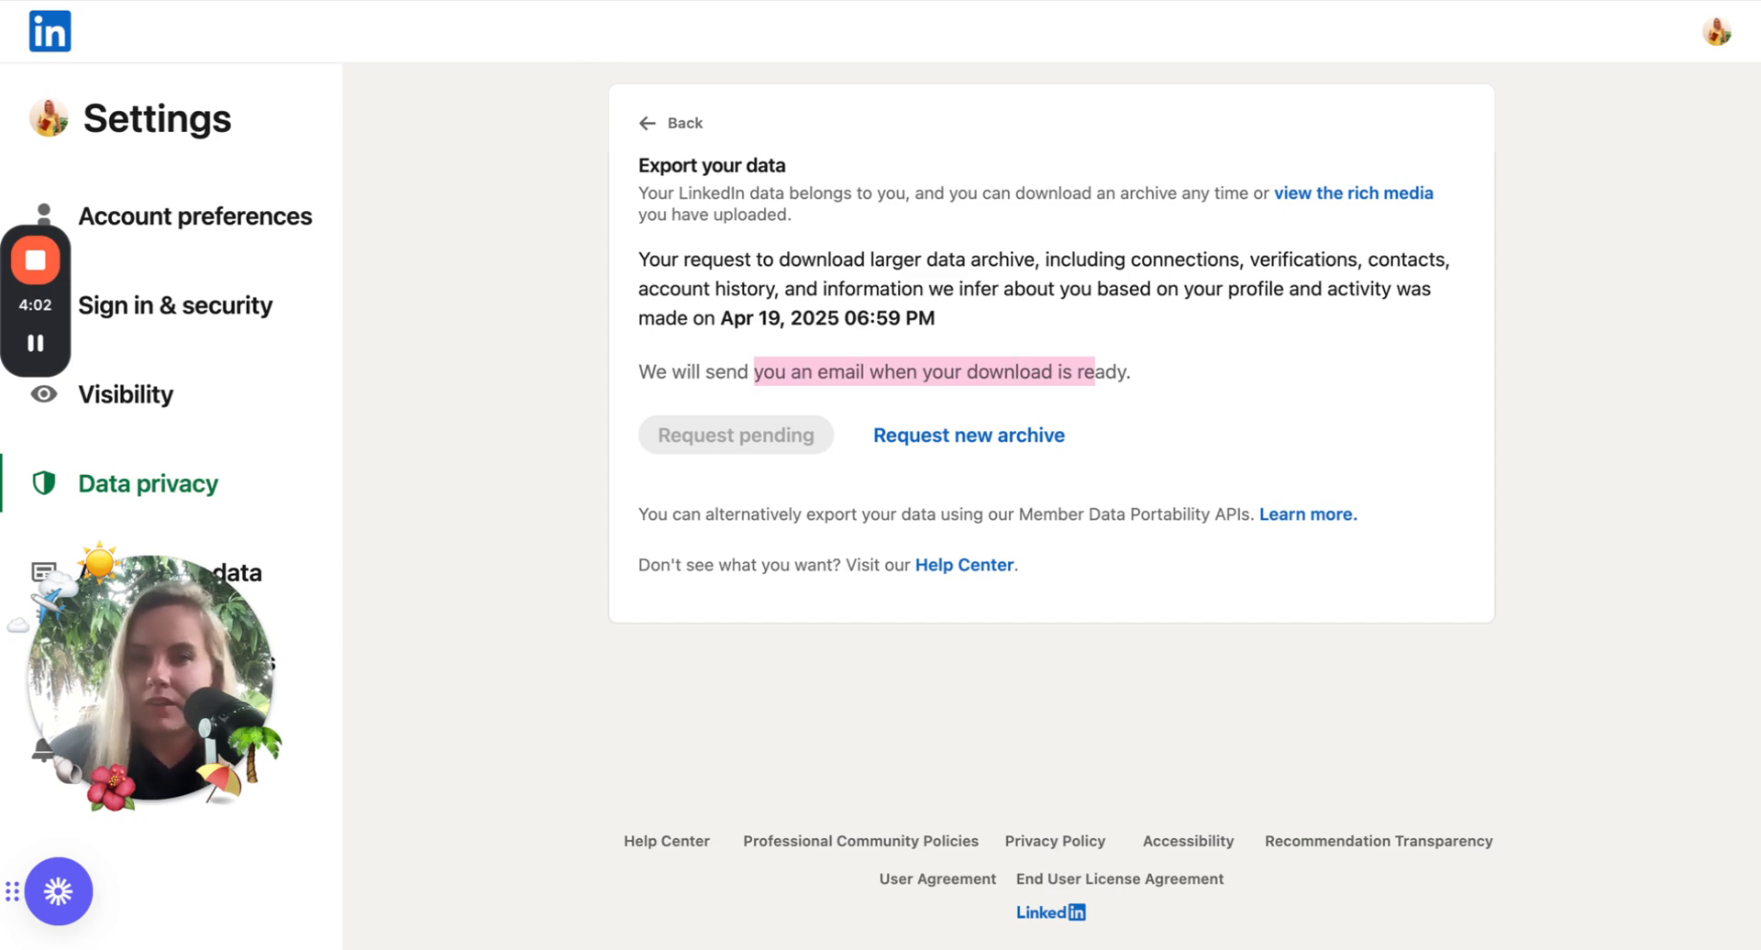
Step: Return to the Sales Navigator lead search and examine the first lead's profile details and available contact actions
key("ctrl+Tab")
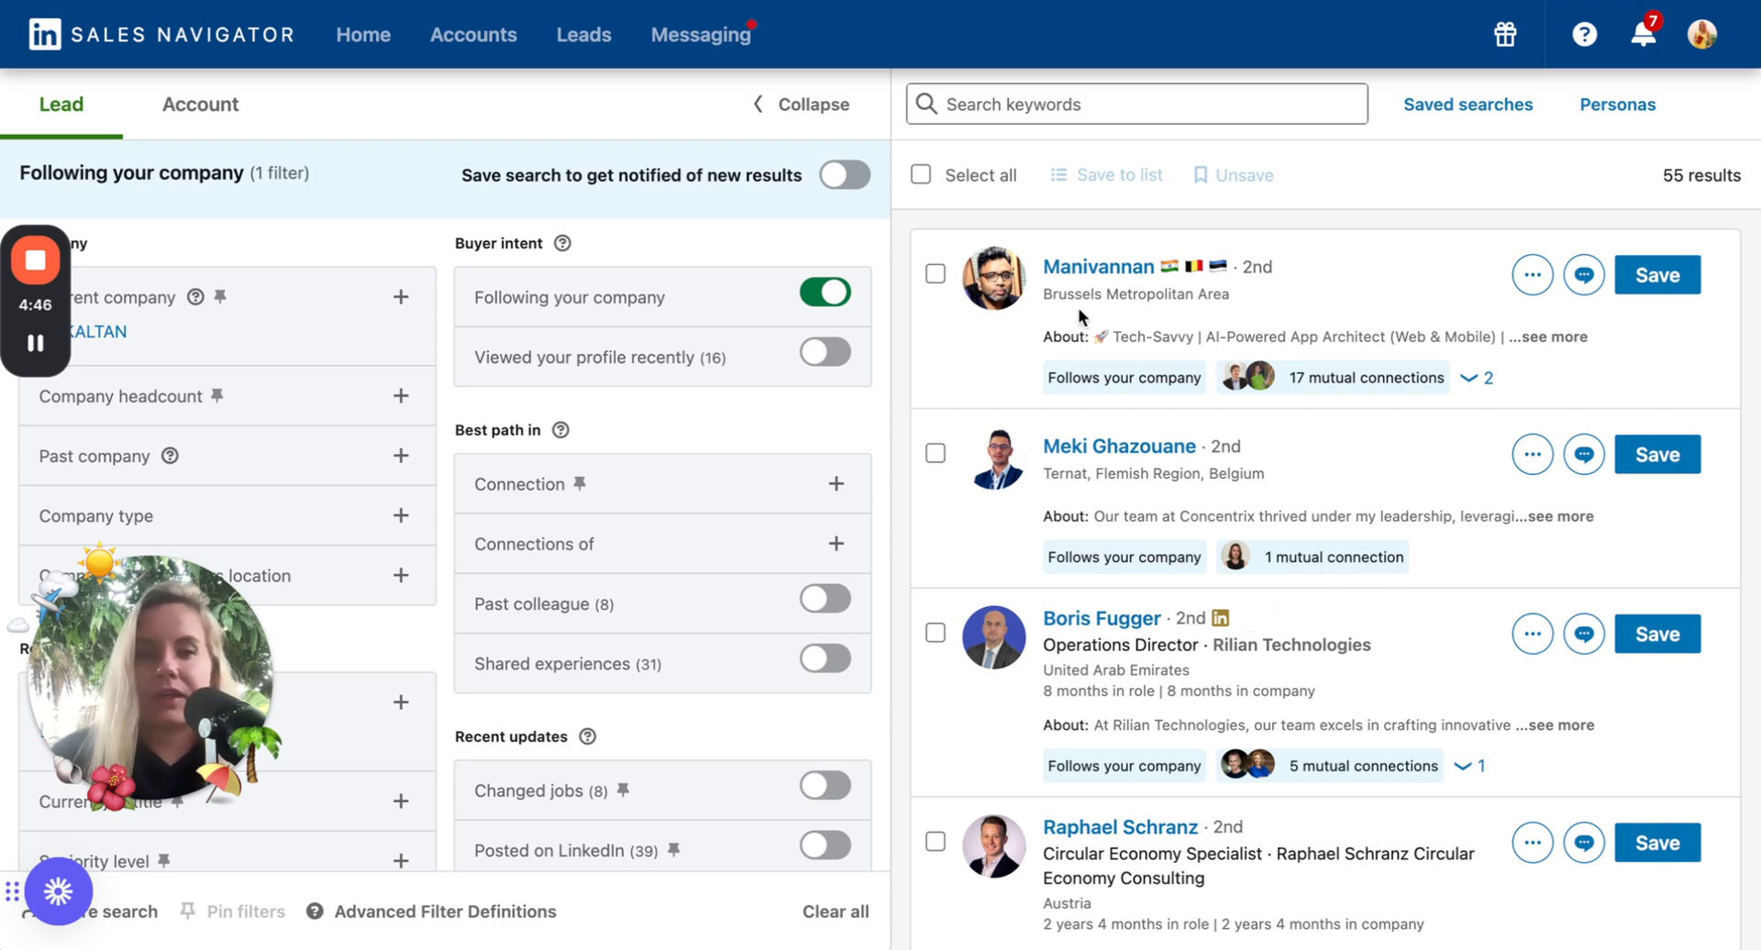
left_click(1087, 278)
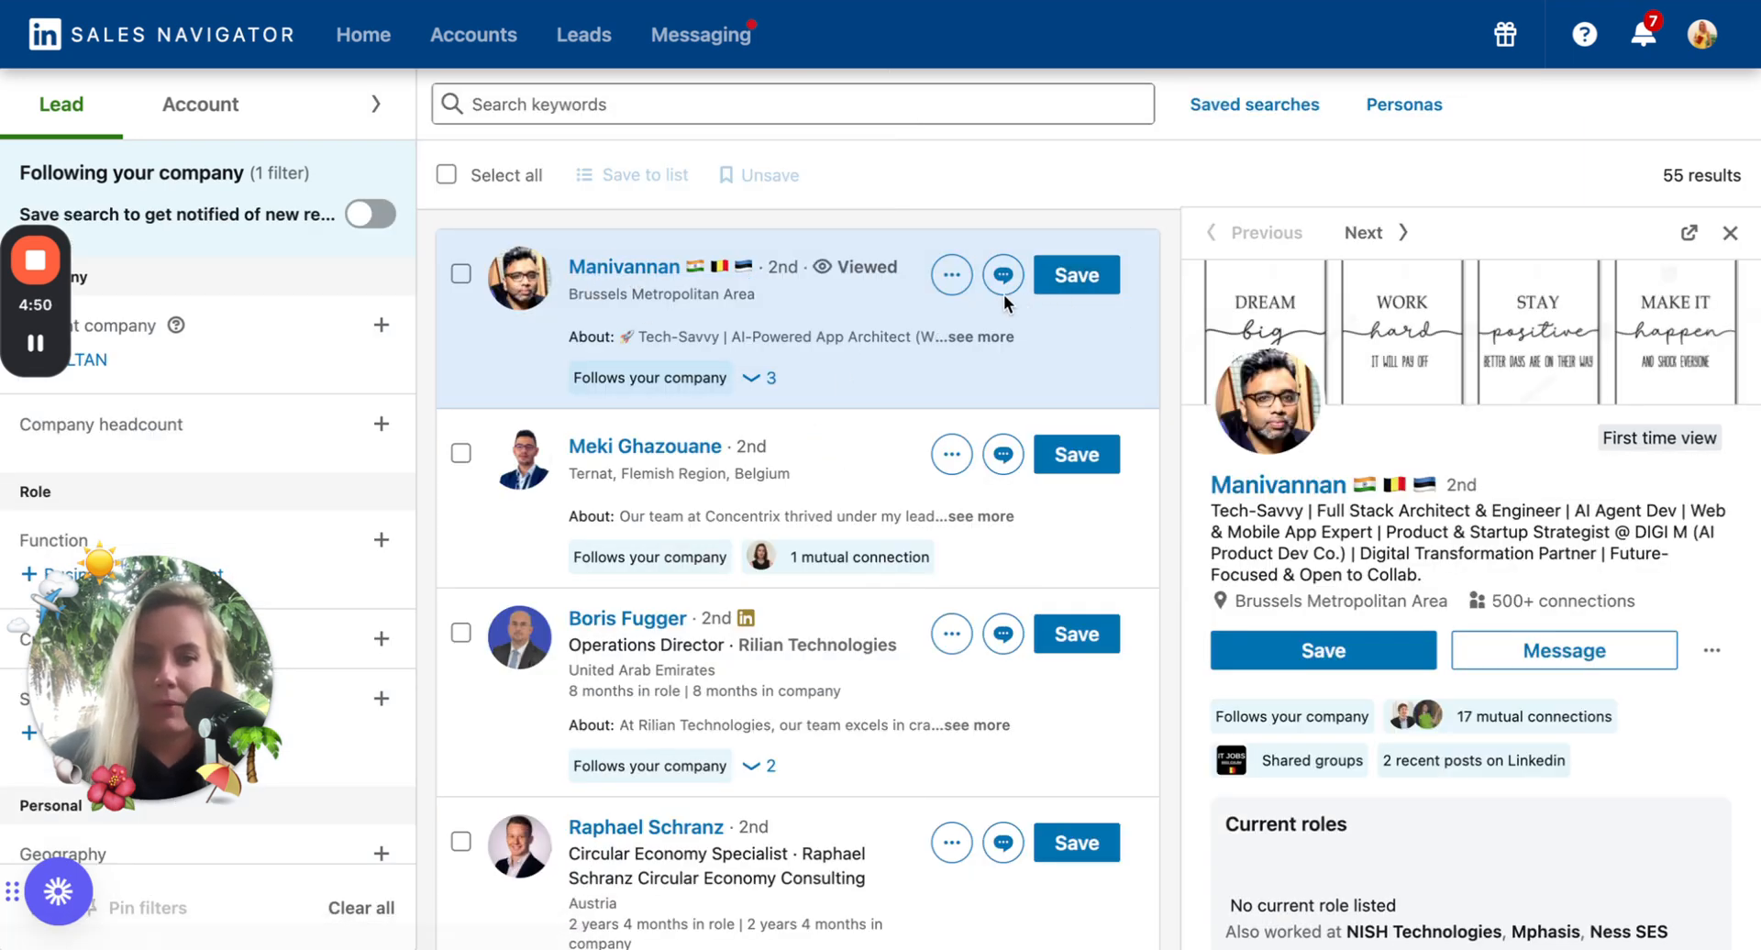
left_click(637, 277)
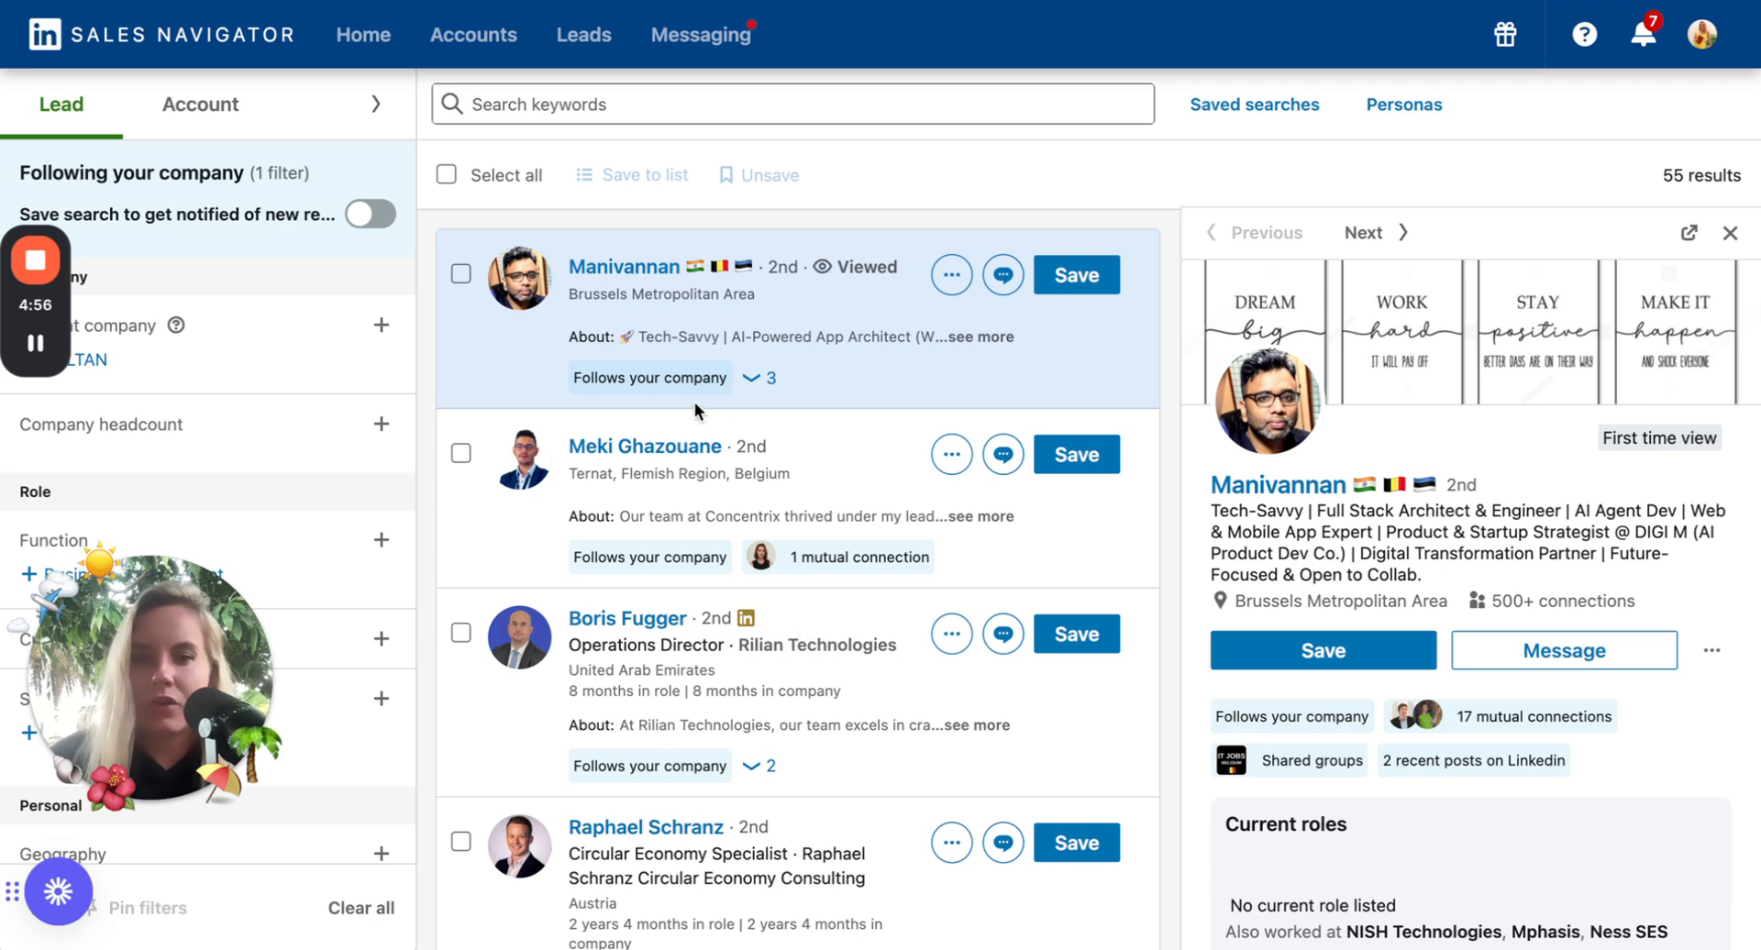
left_click(951, 275)
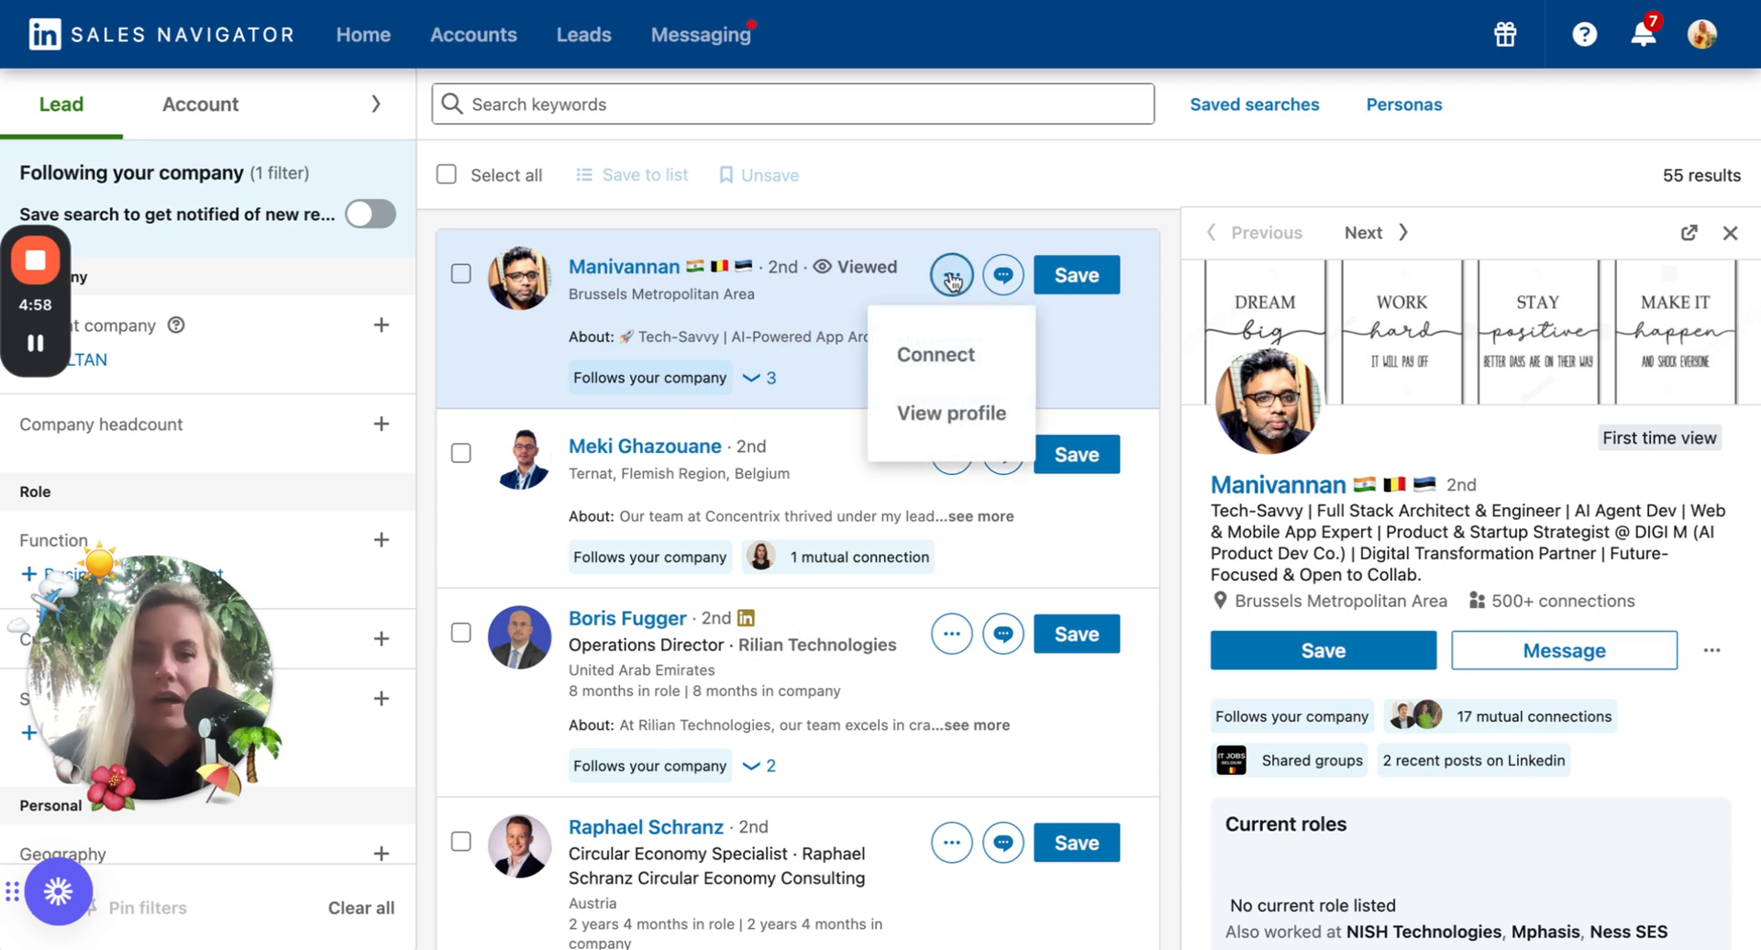
left_click(953, 278)
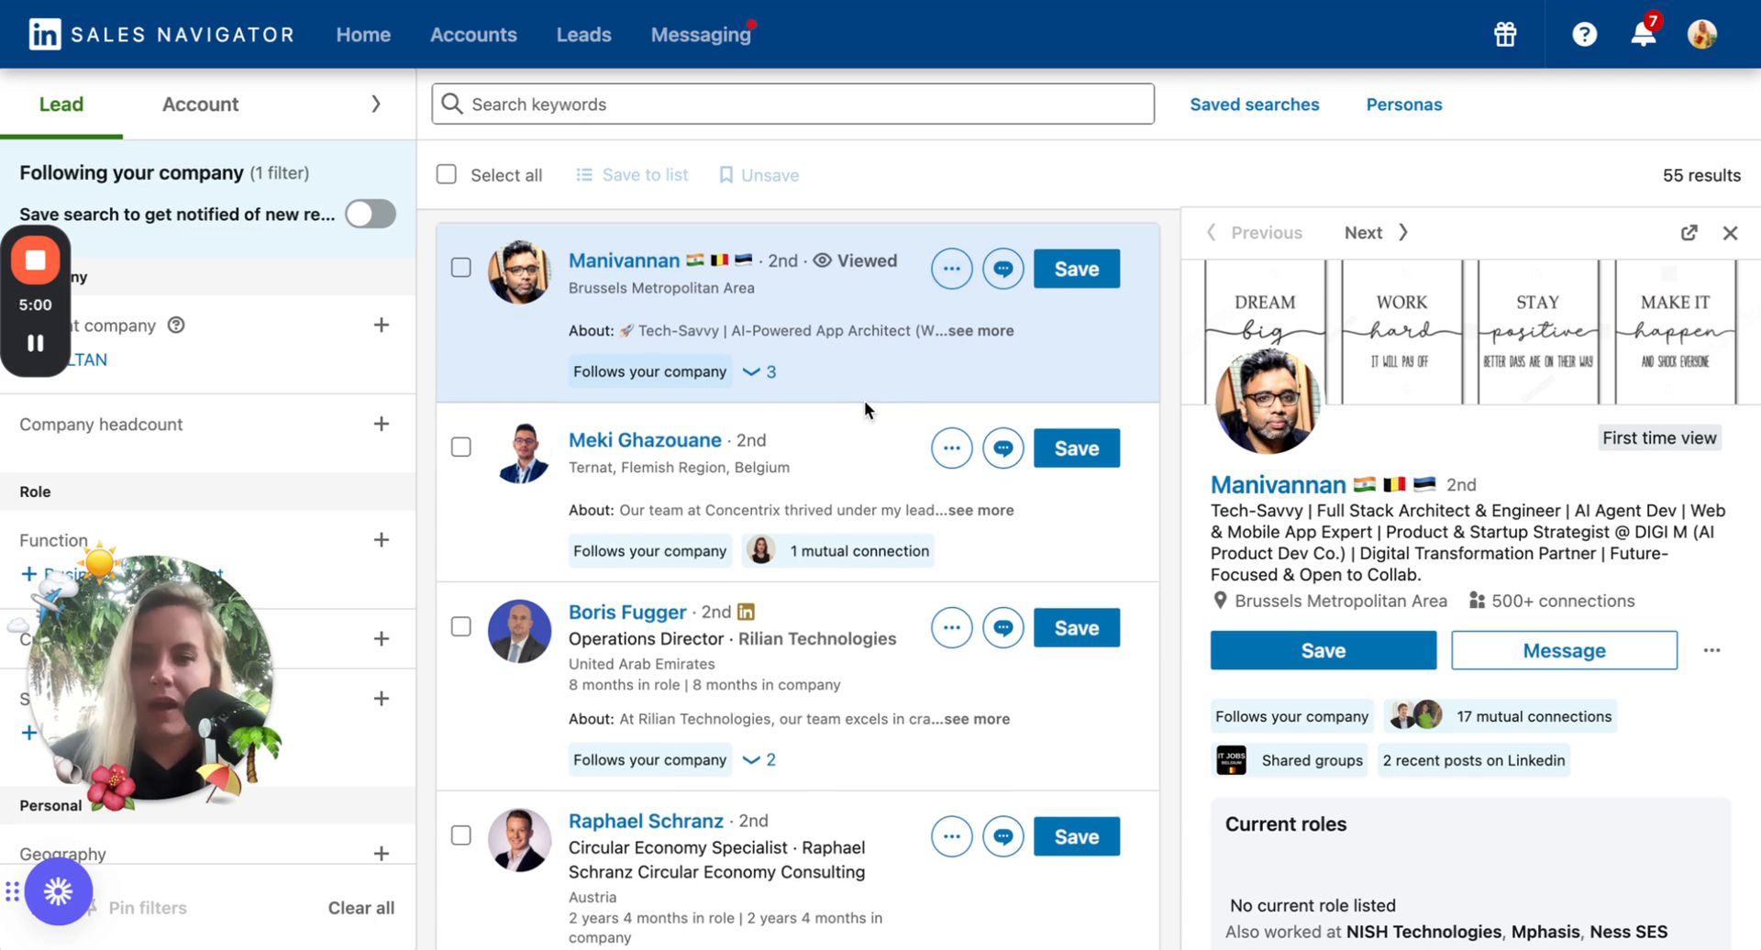
scroll(865, 400, "down", 1)
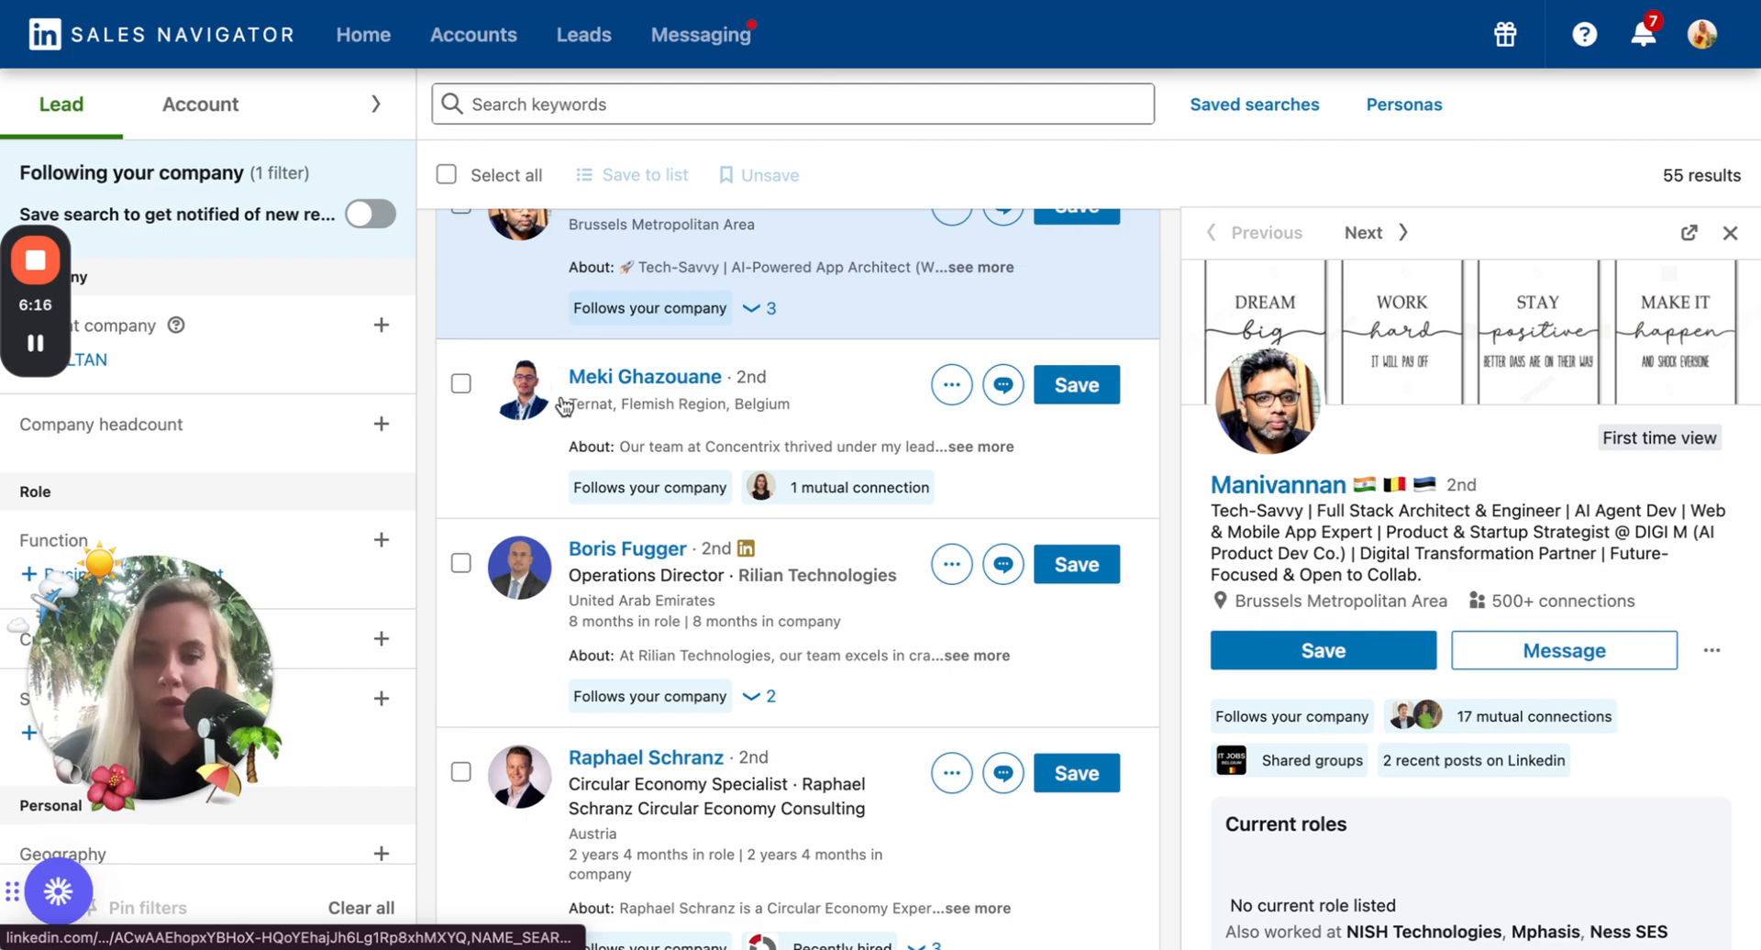
Step: Switch to the personal branding website, dismiss the mentorship popup and browse the list of articles
left_click(745, 7)
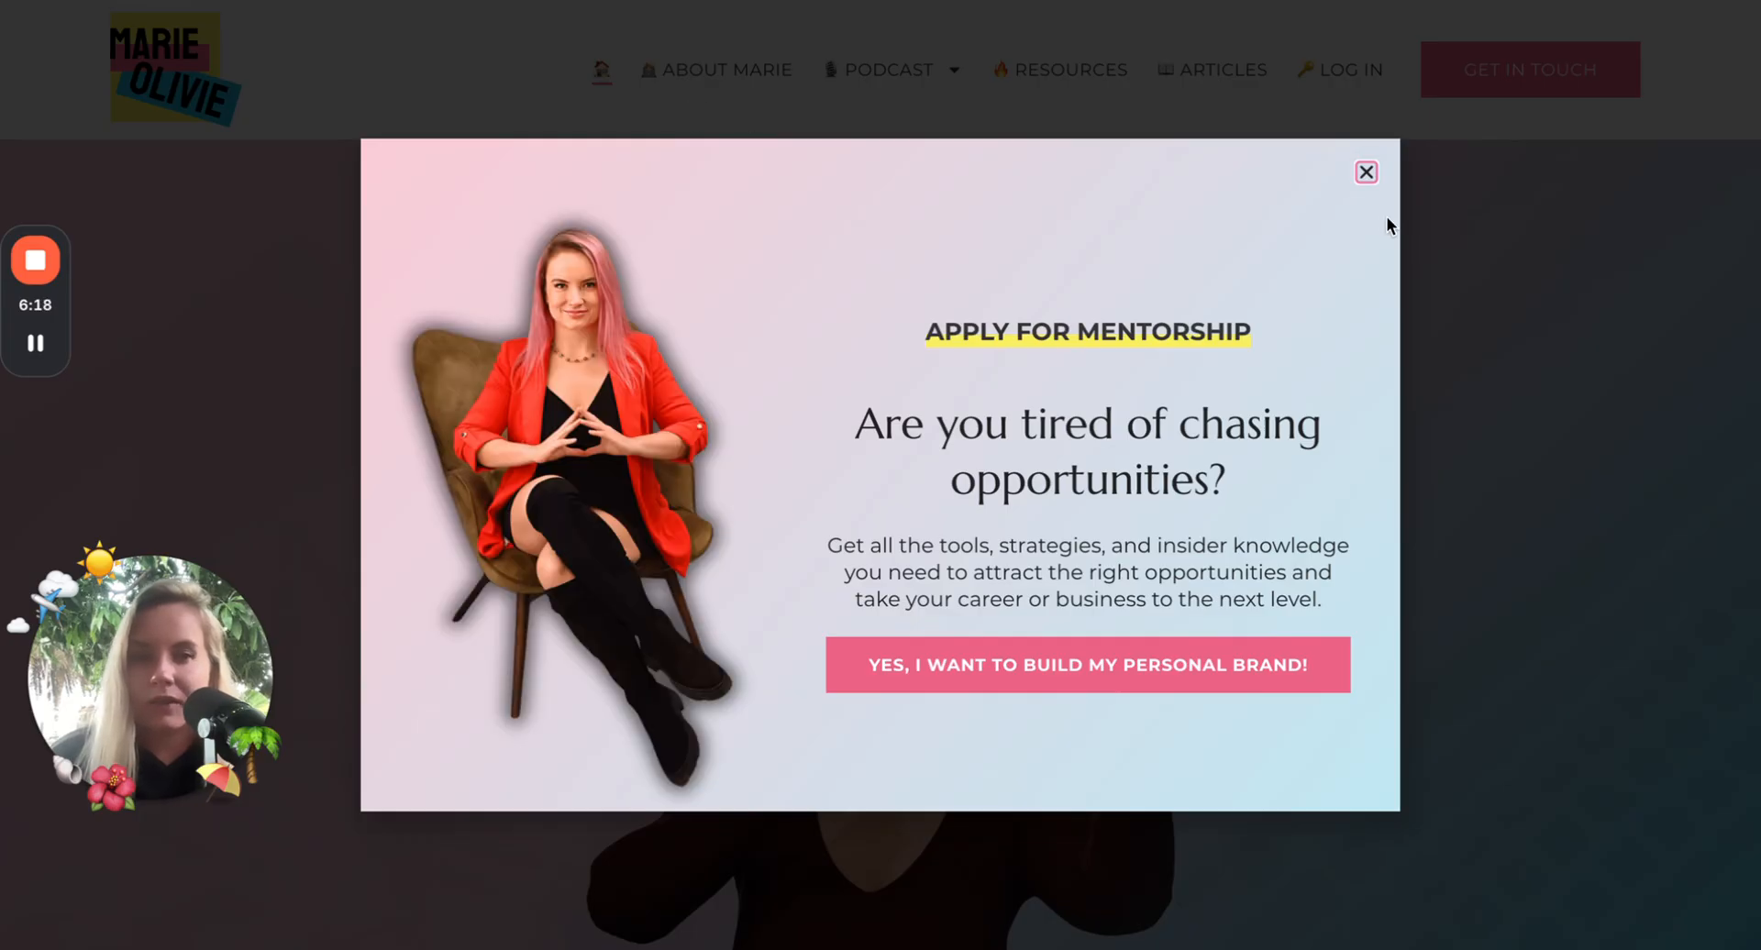
left_click(1366, 173)
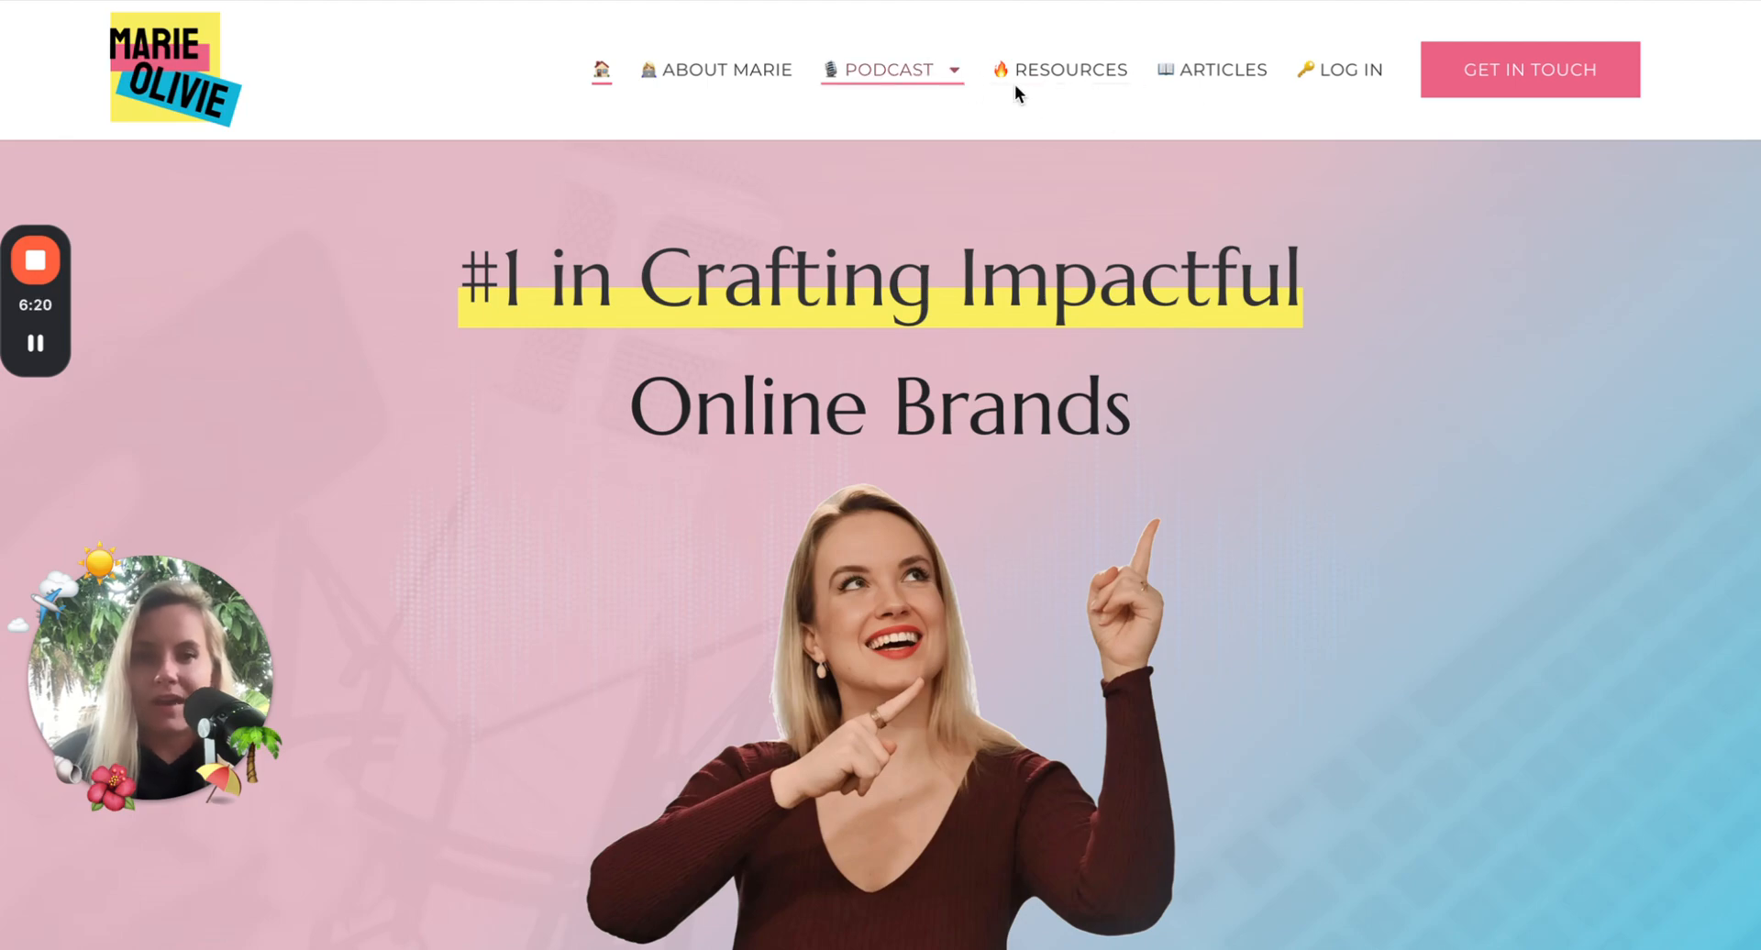
left_click(1228, 79)
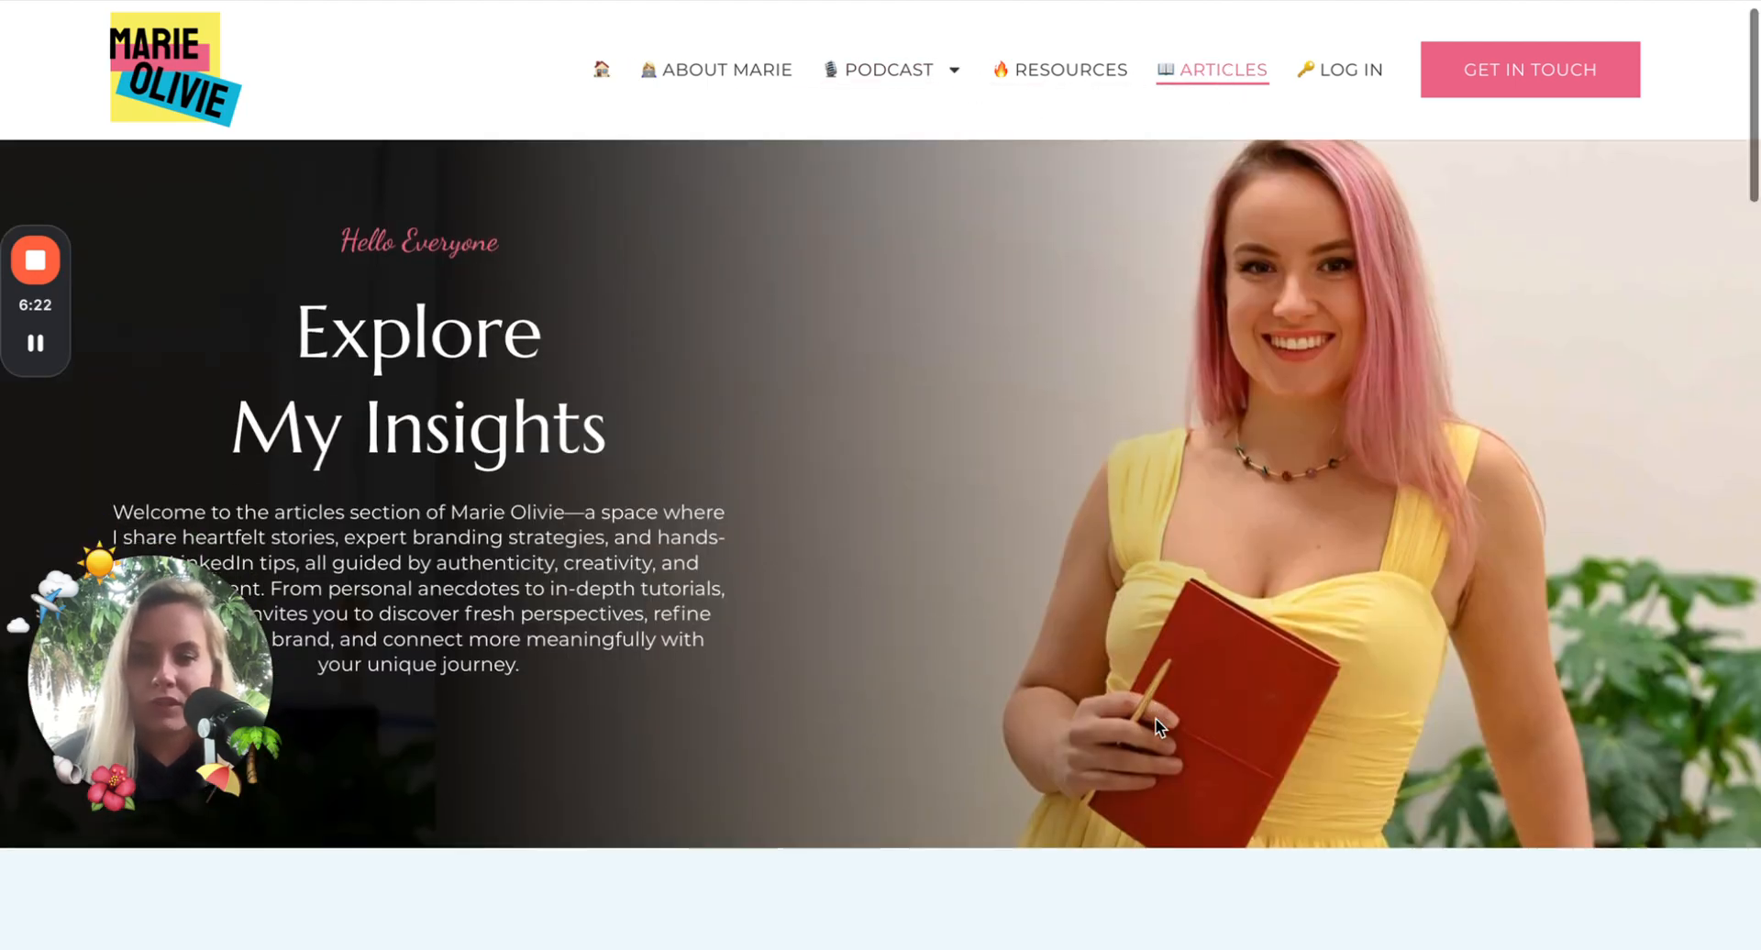
scroll(1154, 717, "down", 10)
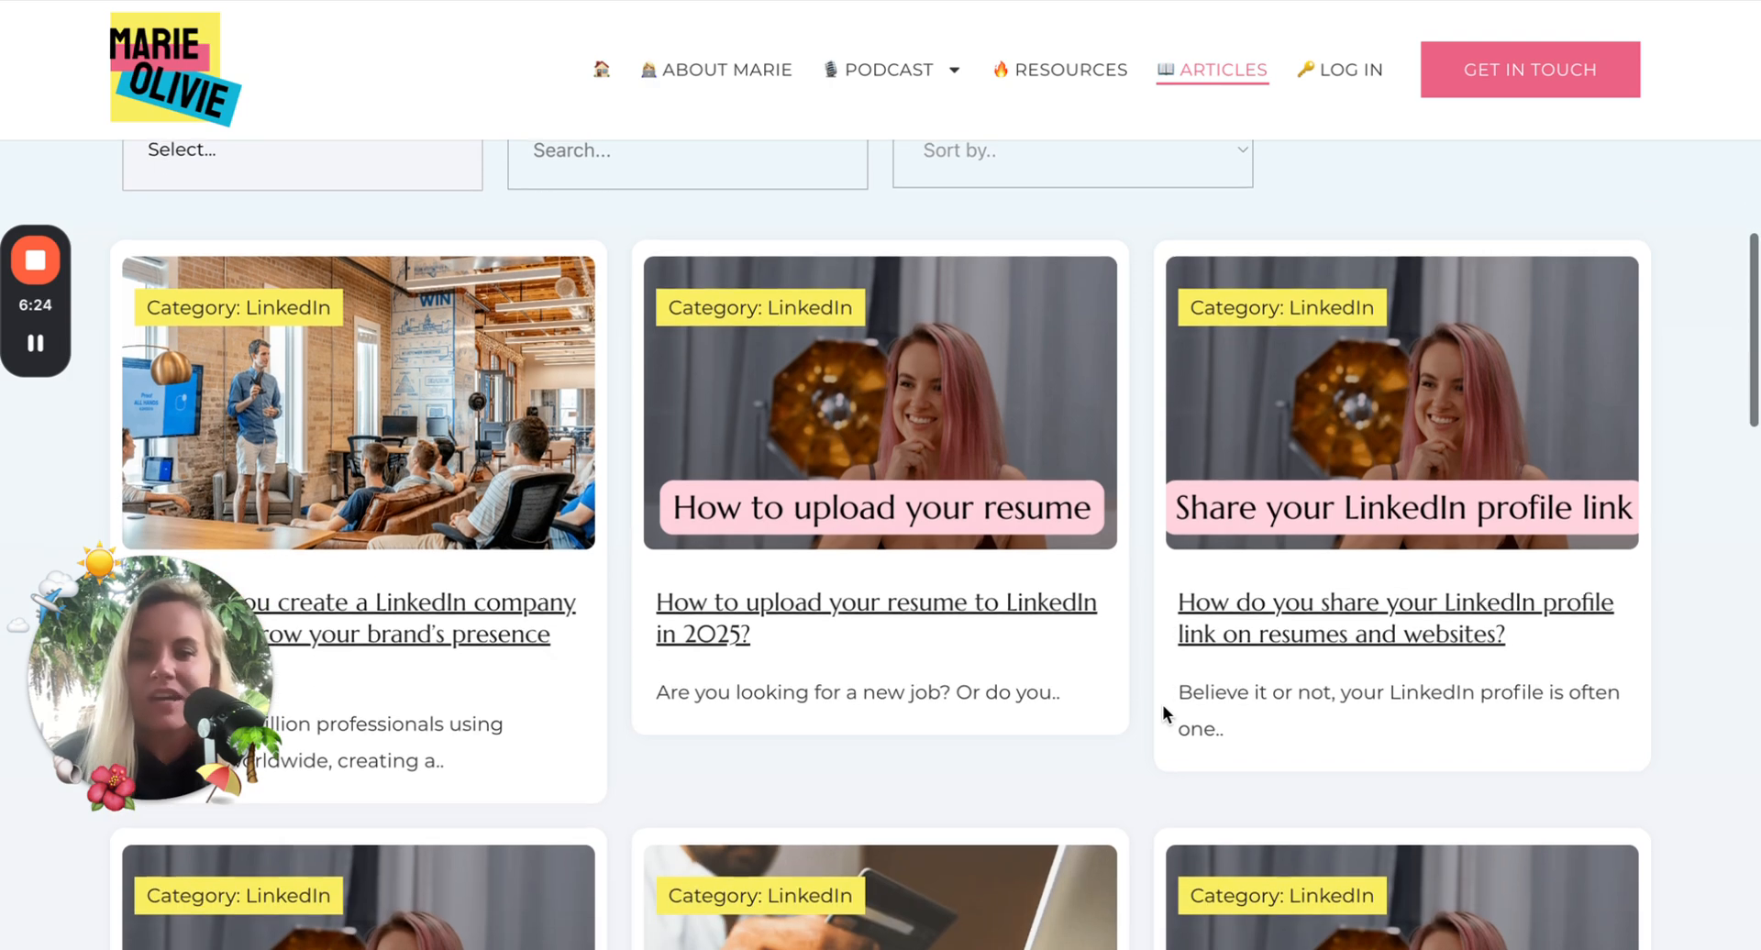